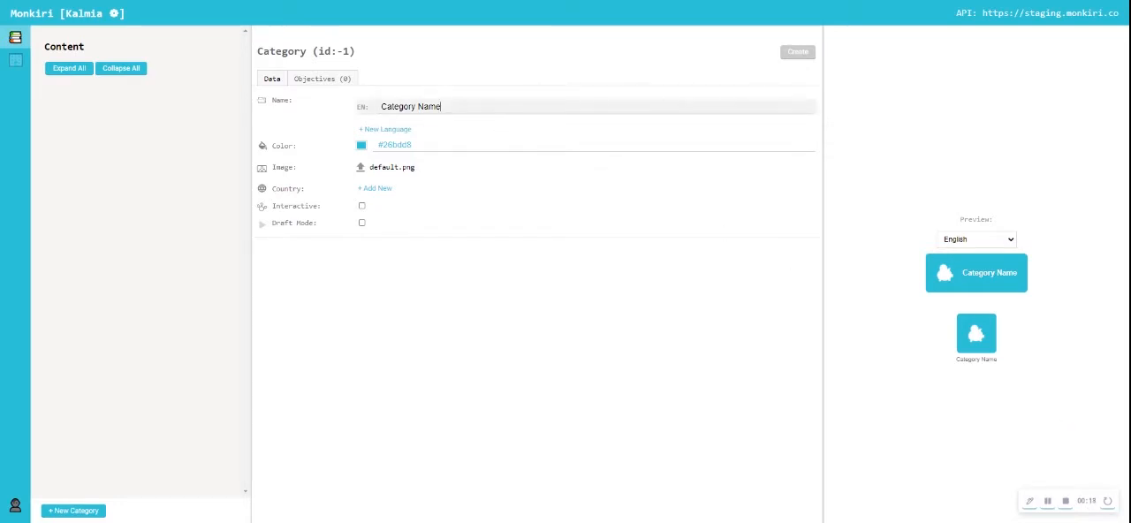
- Name the new category "Category 1" in English and check which other name languages are available
key(BackSpace)
key(BackSpace)
key(BackSpace)
key(BackSpace)
text(1)
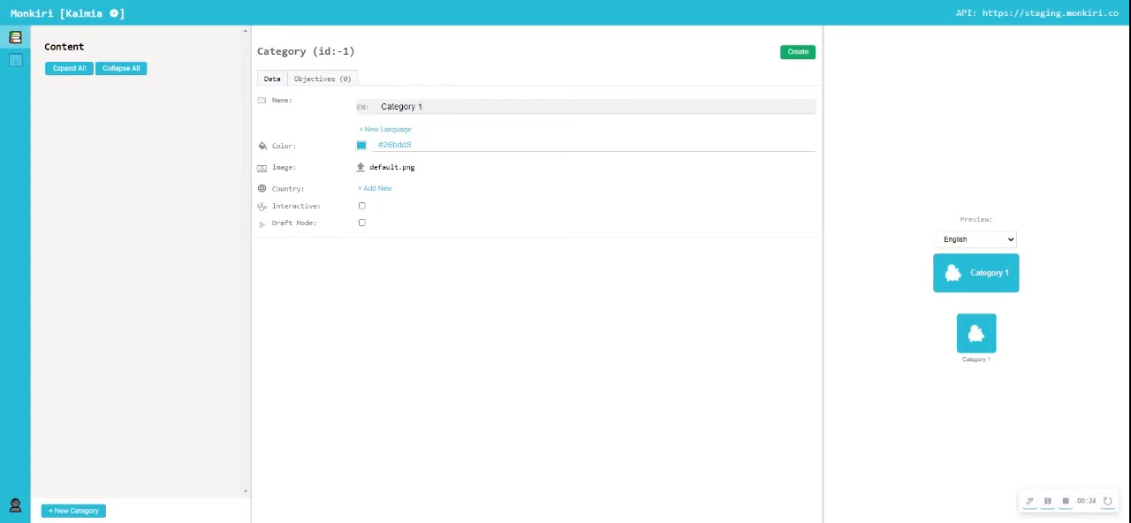
click(393, 130)
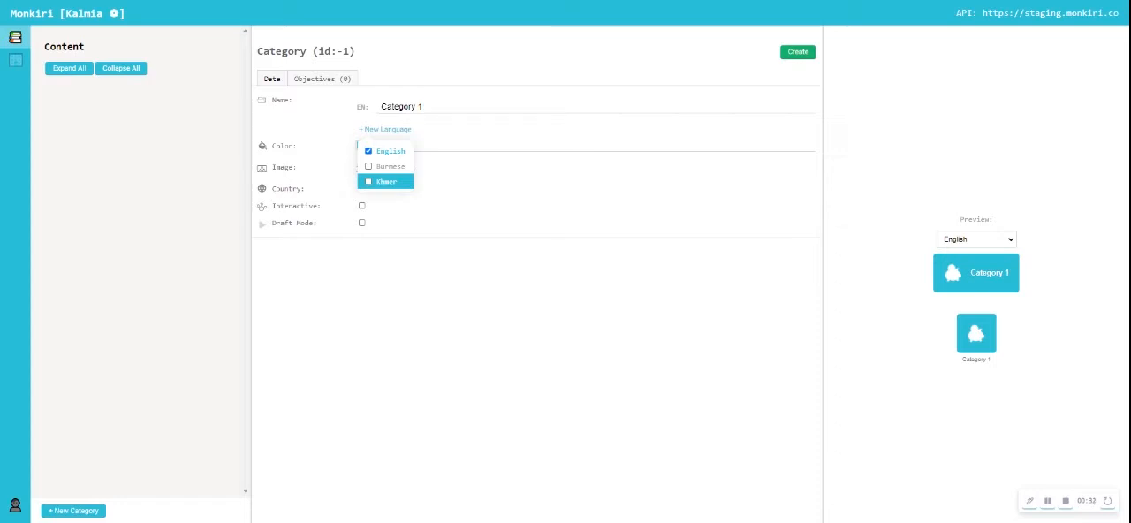
click(342, 272)
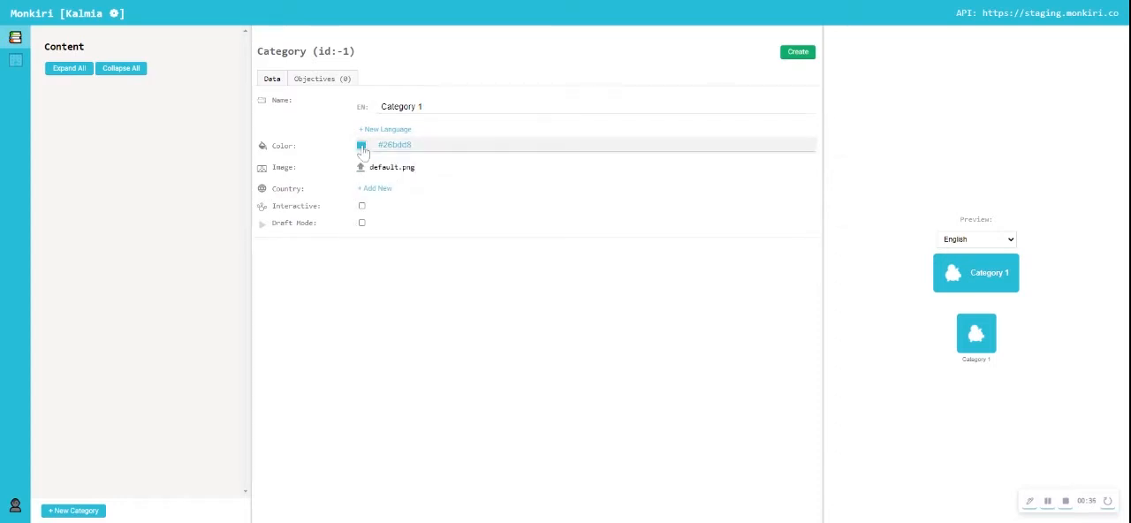
- Set the category's color to orange #fb9e00 and its image to Insurance.png
click(361, 145)
click(747, 167)
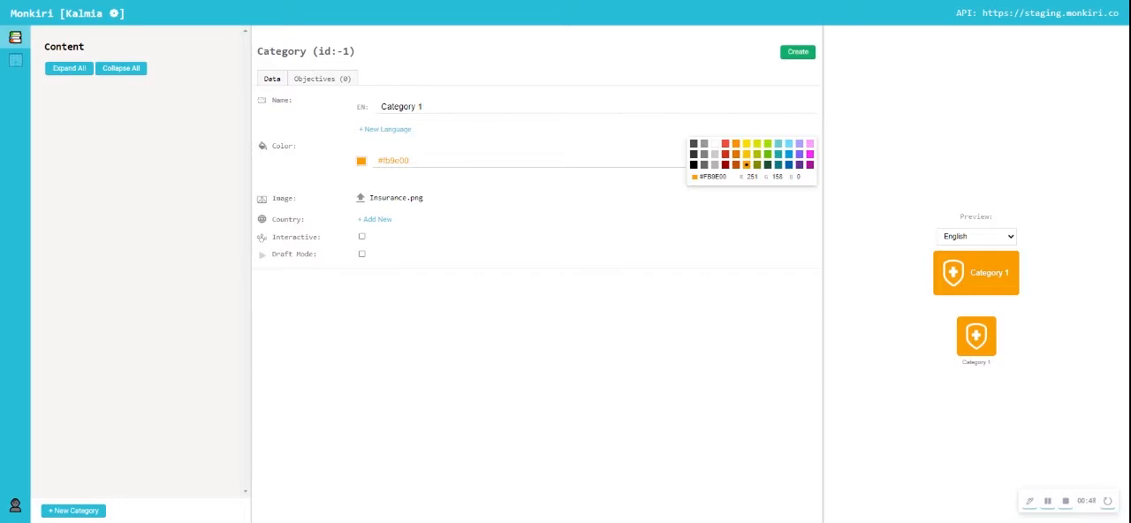
- Try adding Canada and Cambodia as the category's countries and remove both again
click(378, 221)
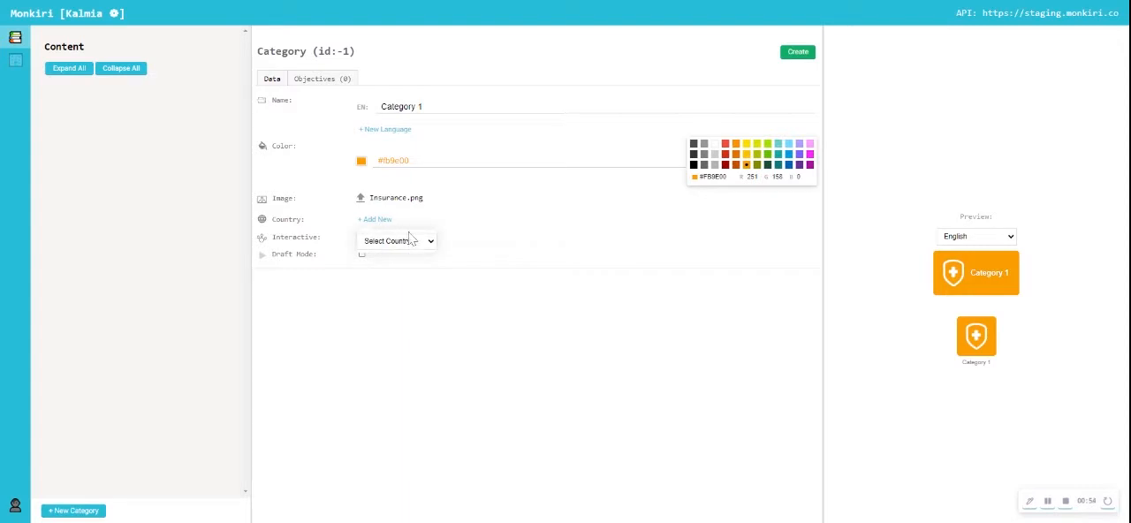
click(433, 300)
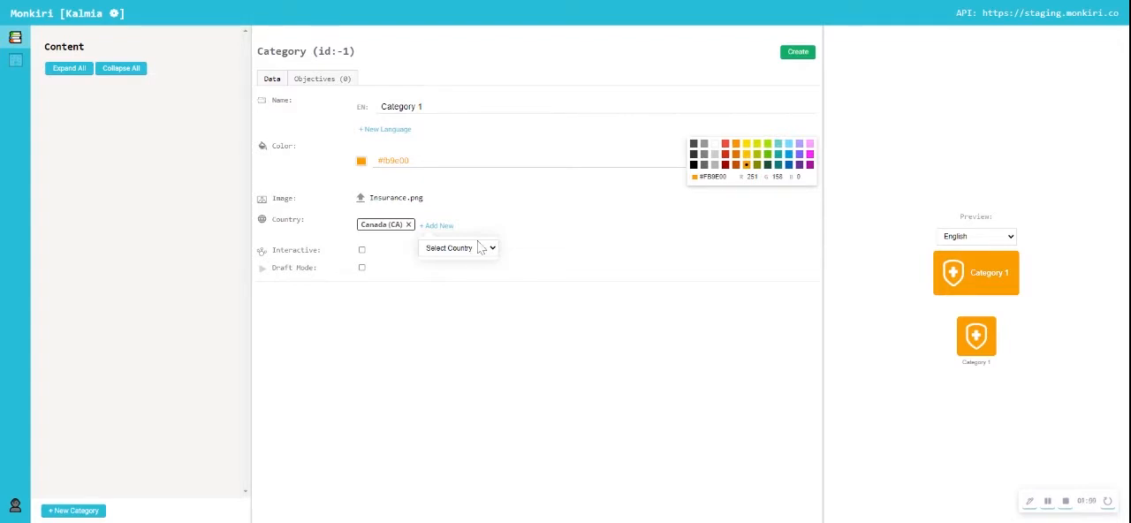
click(461, 328)
click(461, 343)
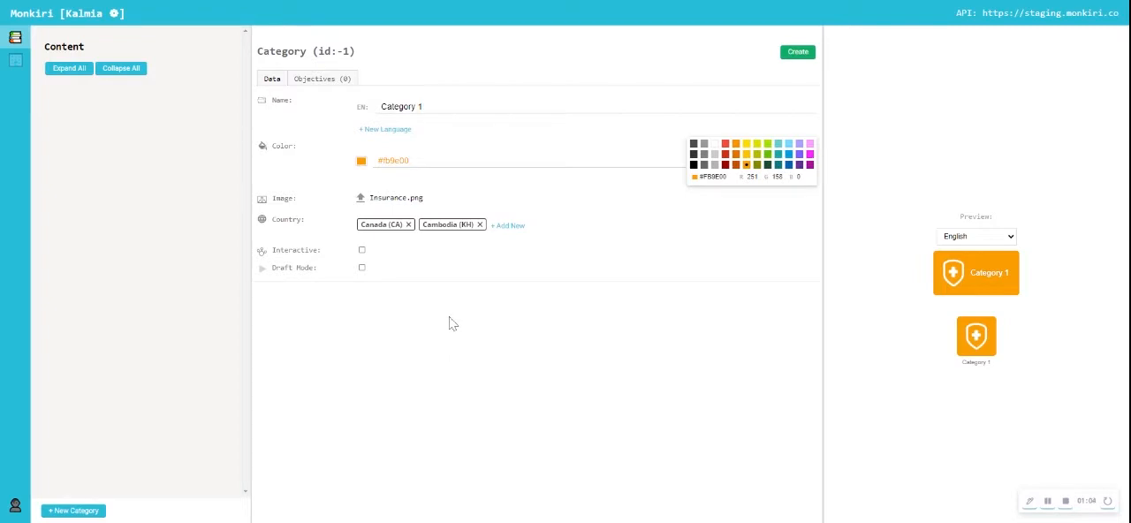
click(408, 226)
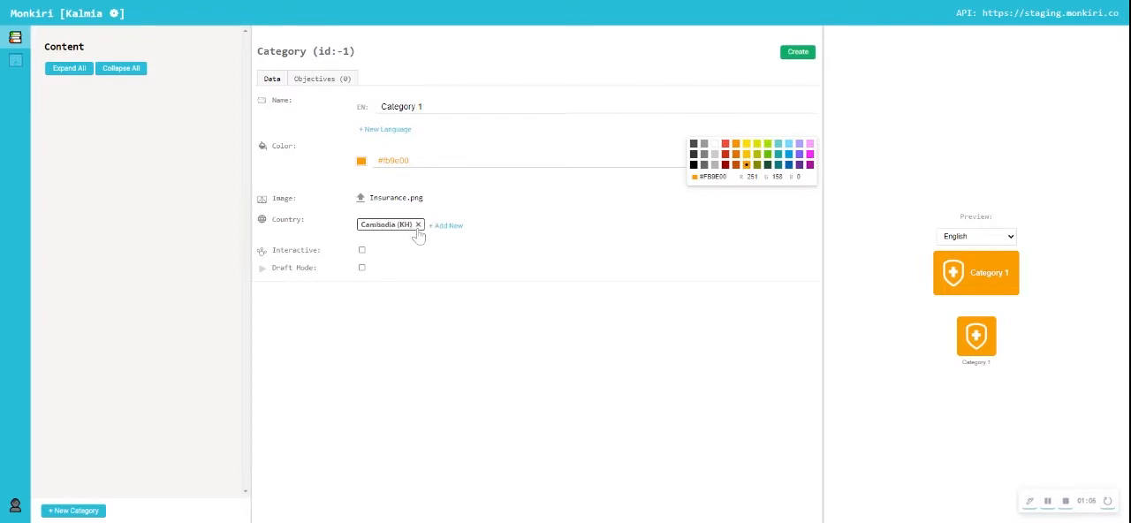
click(418, 227)
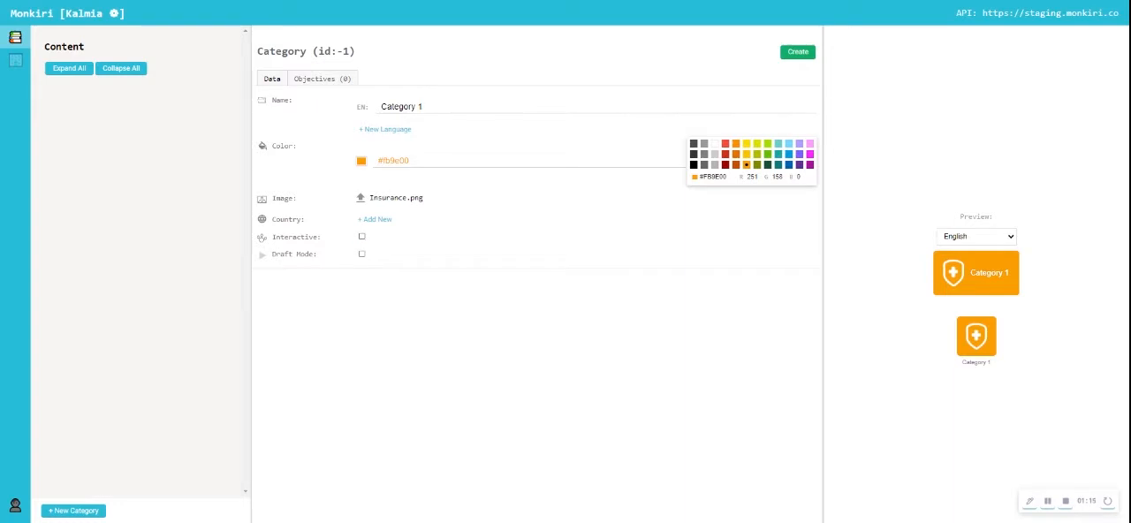
- Enable draft mode for Category 1 and create the category
click(362, 255)
click(795, 54)
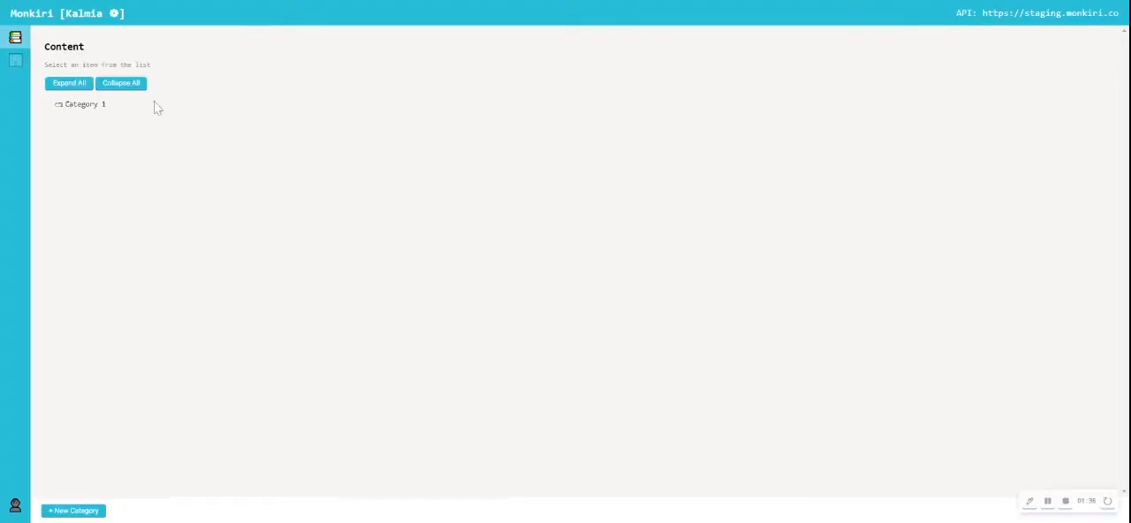
- Create a basic module named "Module 1" in Category 1 with Mortgage.png as its image
click(82, 109)
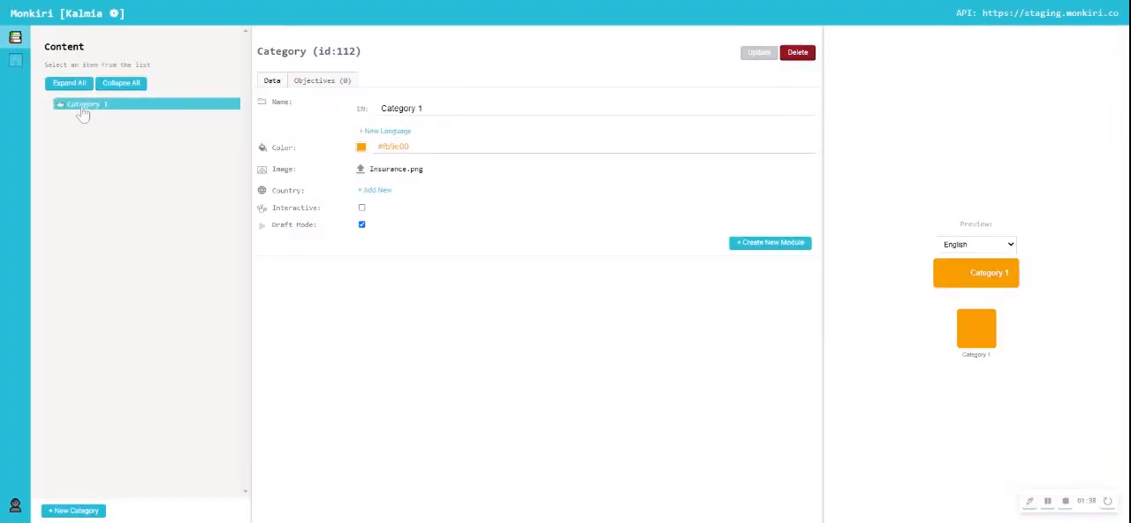
click(750, 243)
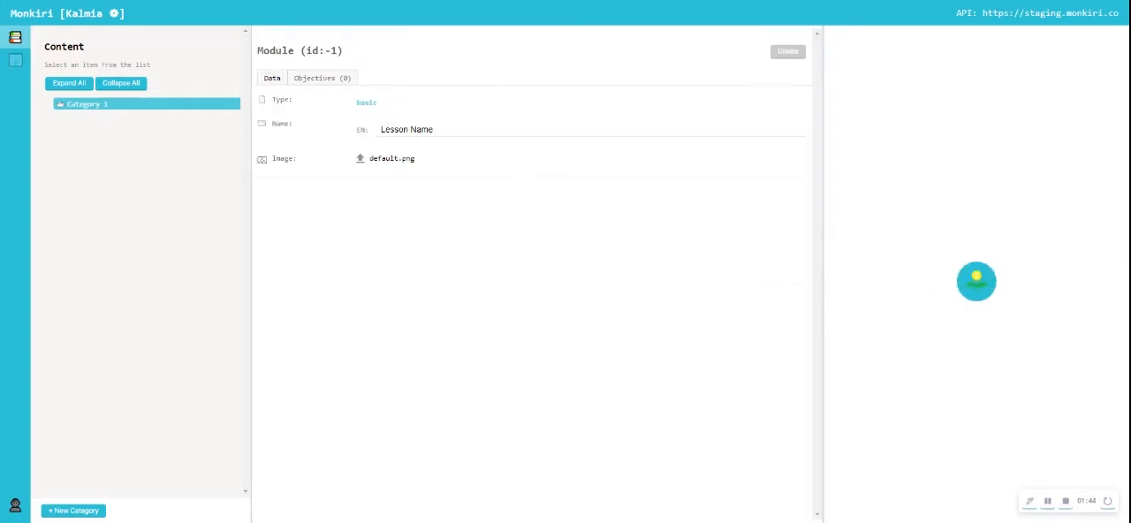
drag(434, 129, 379, 129)
text(Module 1)
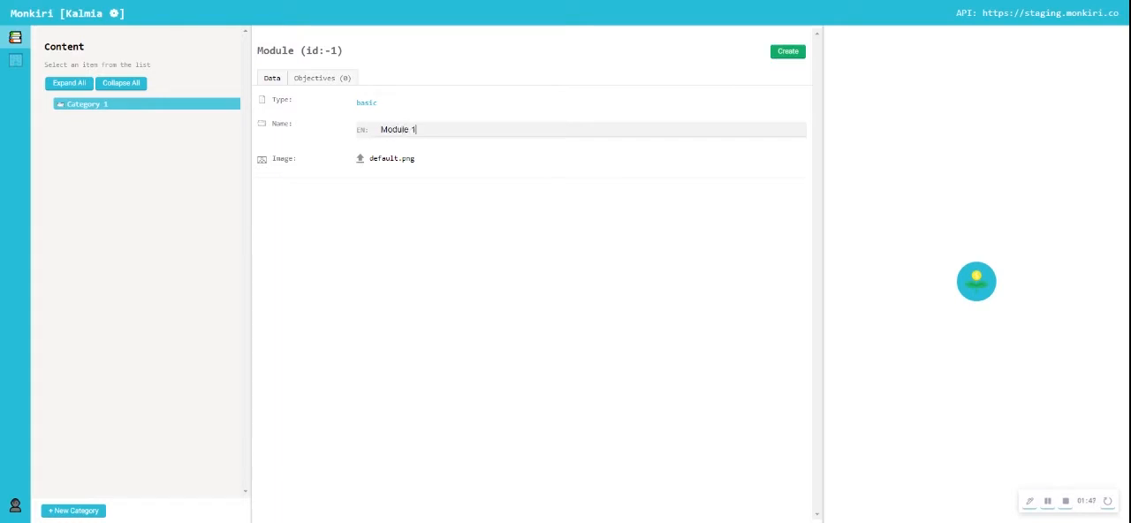
click(407, 179)
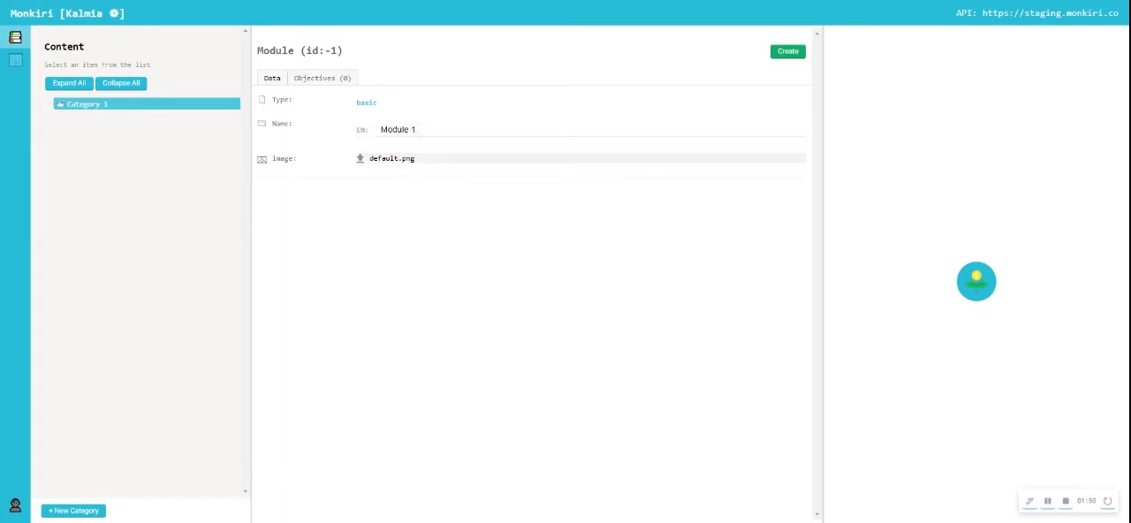
click(786, 54)
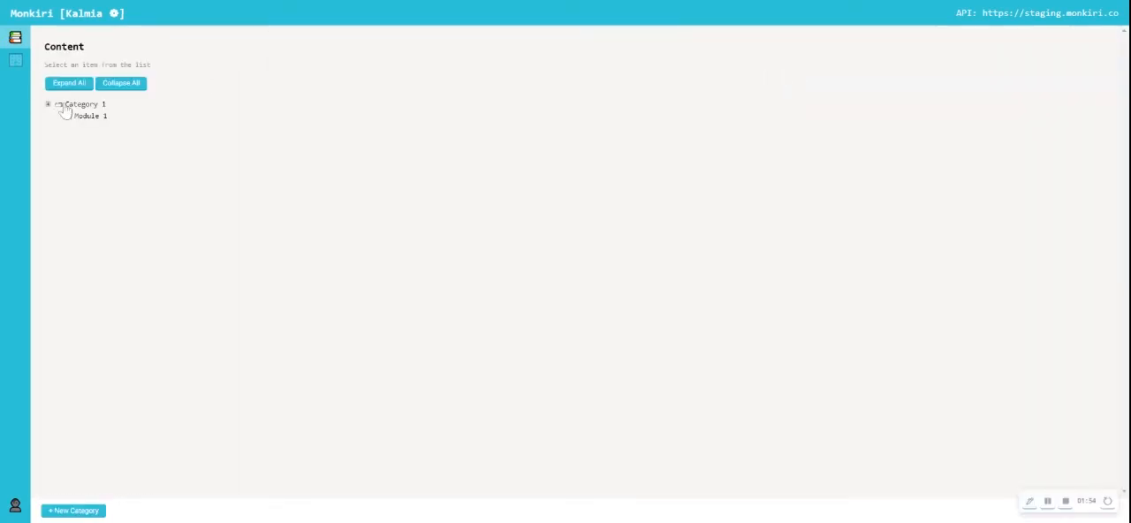
- Start a new slide in Module 1 and name it "Slide 1"
click(81, 105)
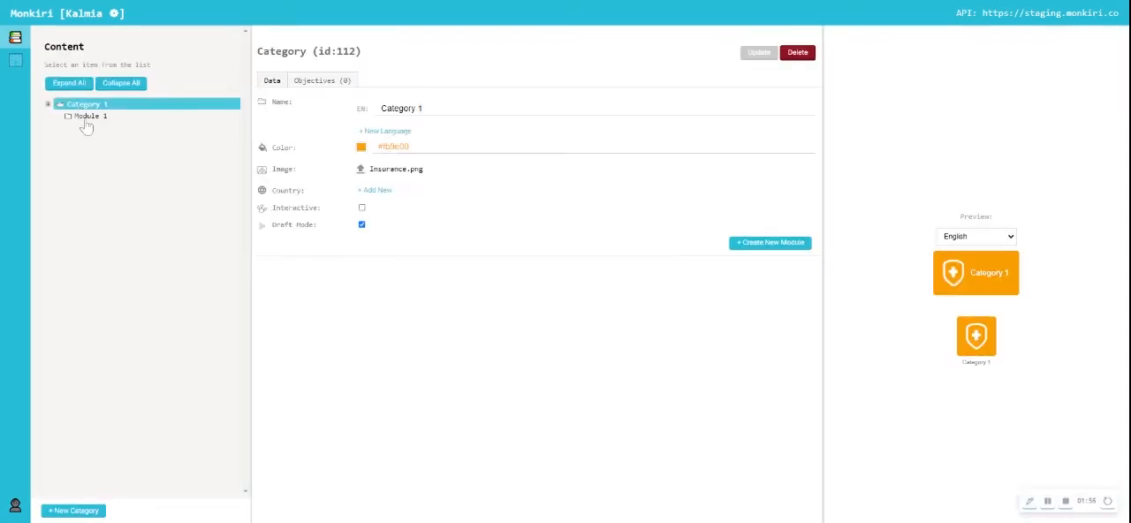
click(86, 121)
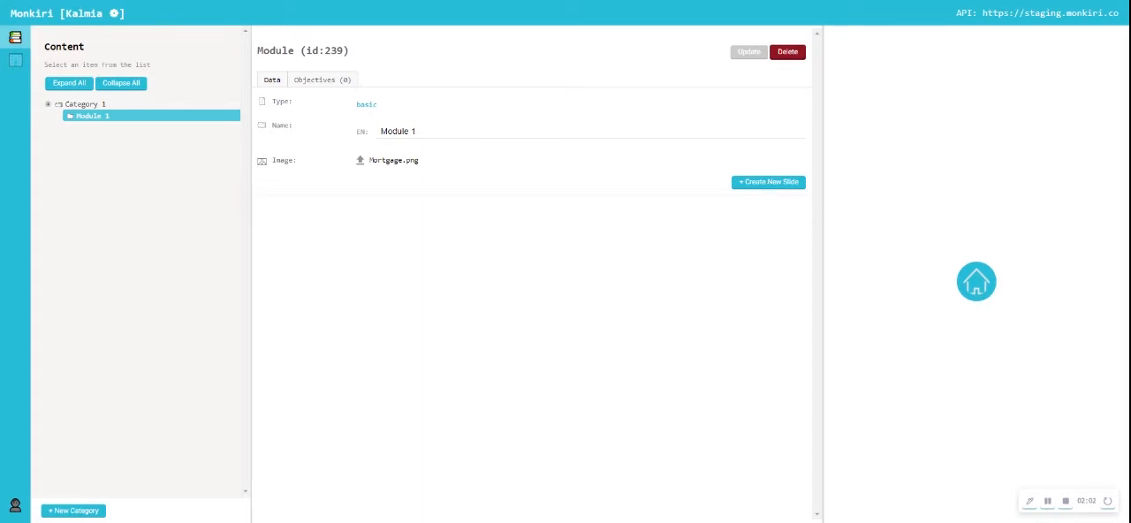
click(771, 193)
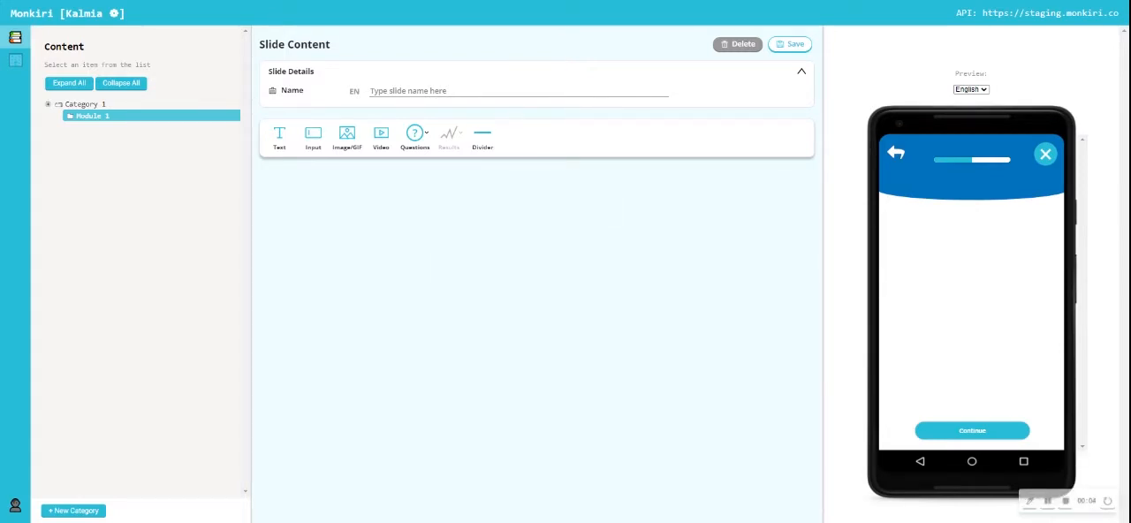
text(Slide)
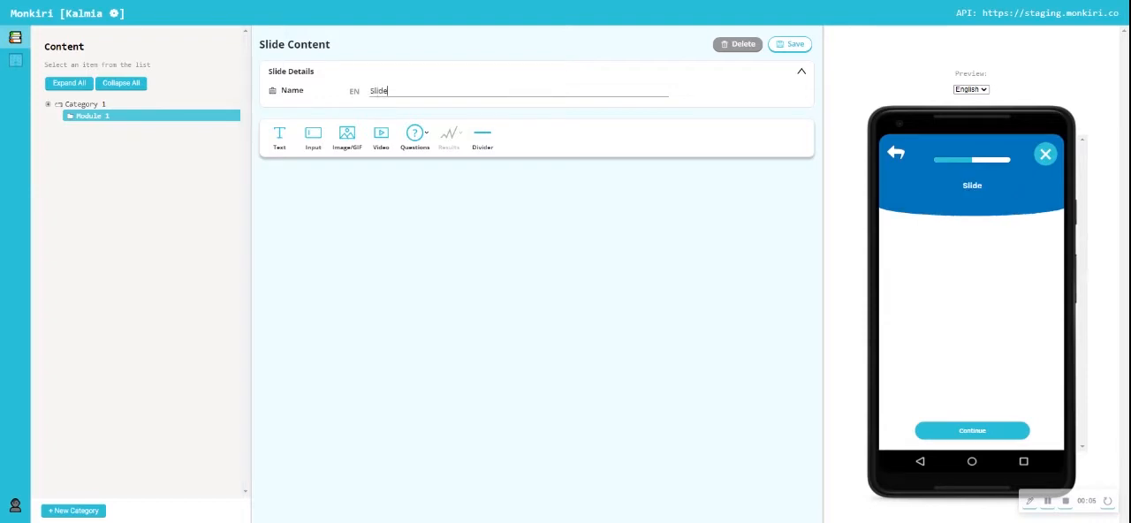
text( 1)
click(414, 156)
- Add a text block to Slide 1 containing "This is the sample text."
click(280, 142)
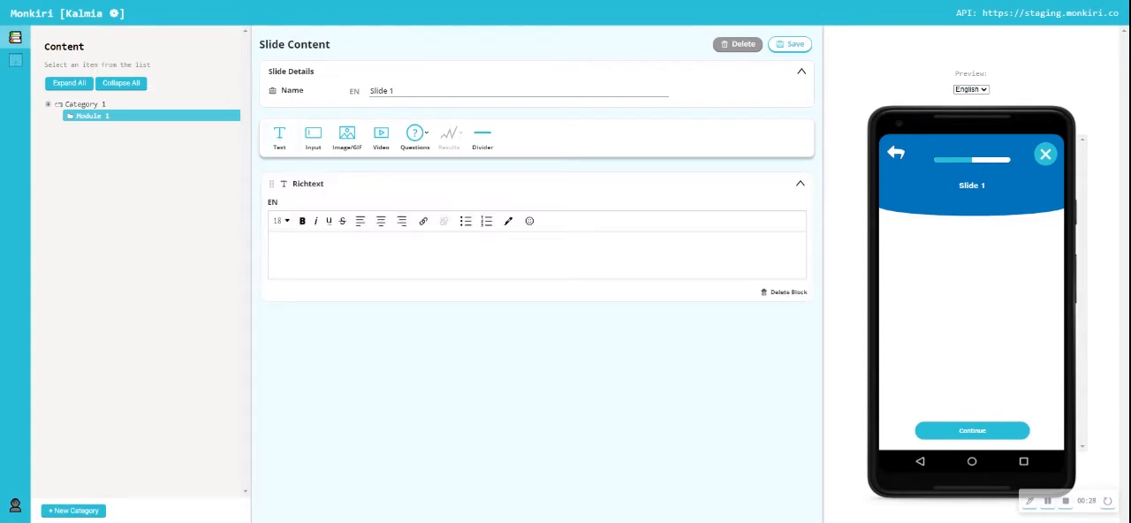
text(This is the sample text.)
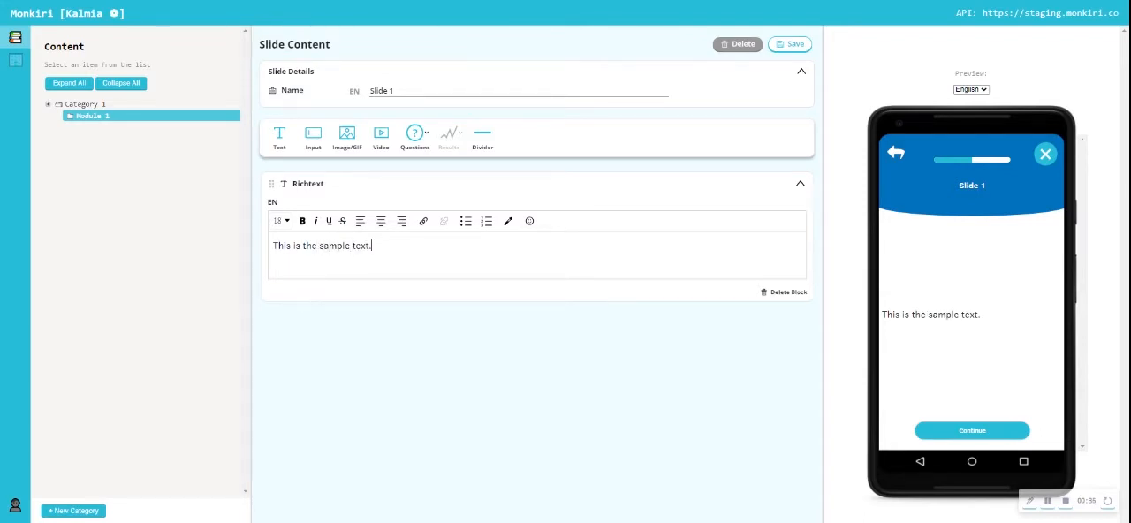
- Format the whole sample sentence as bold, size 24 and left-aligned, after trying centre alignment
key(ctrl+a)
click(381, 222)
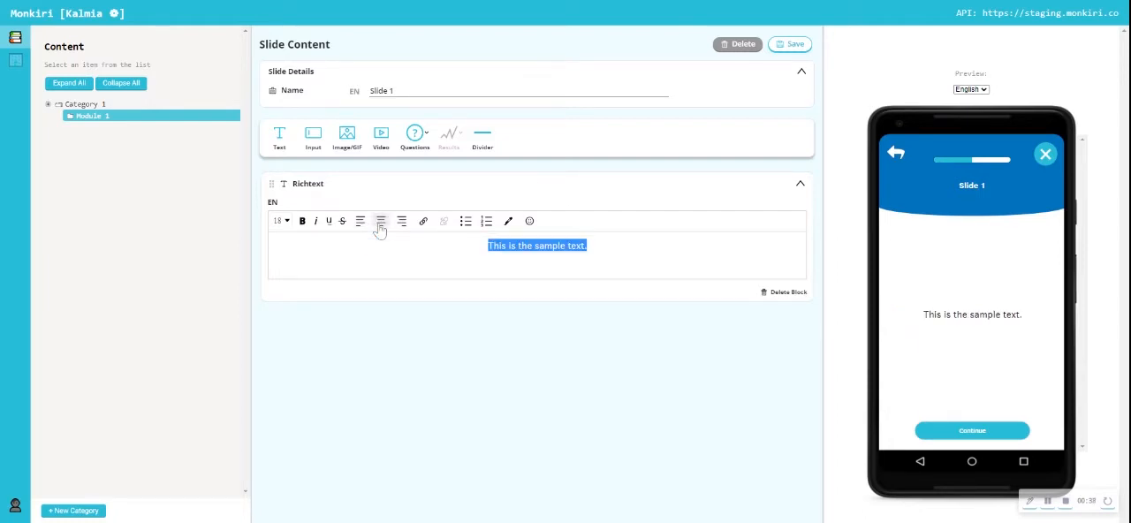
click(302, 221)
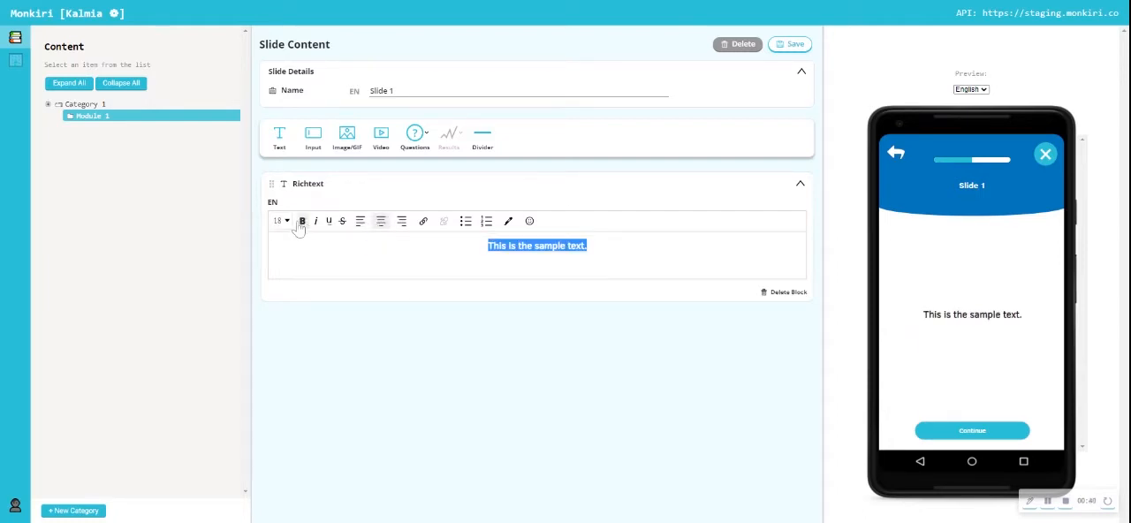
click(287, 221)
click(279, 341)
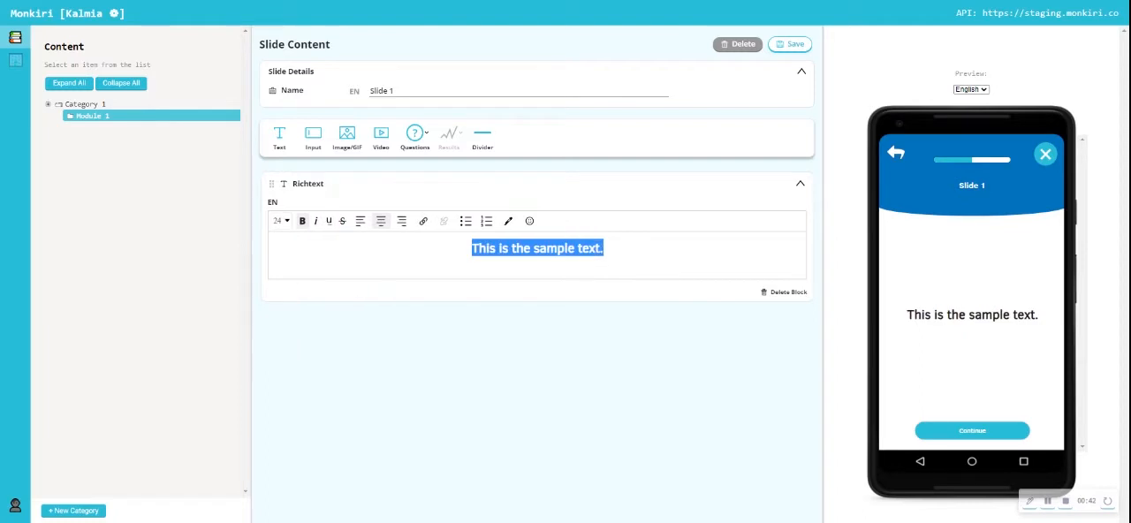
click(361, 224)
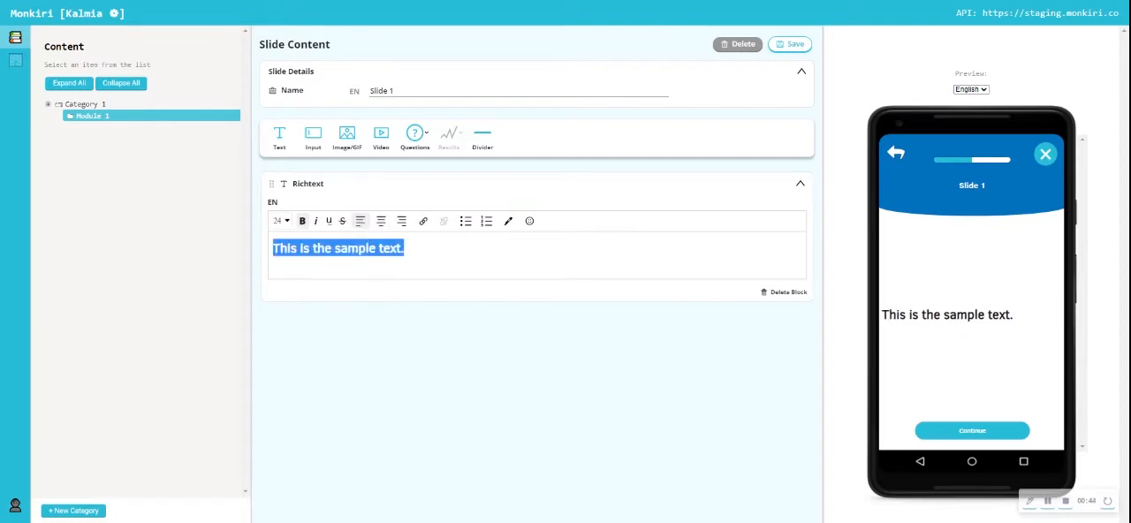
- Color the word "text" in the sample sentence green
click(408, 250)
drag(376, 249, 401, 249)
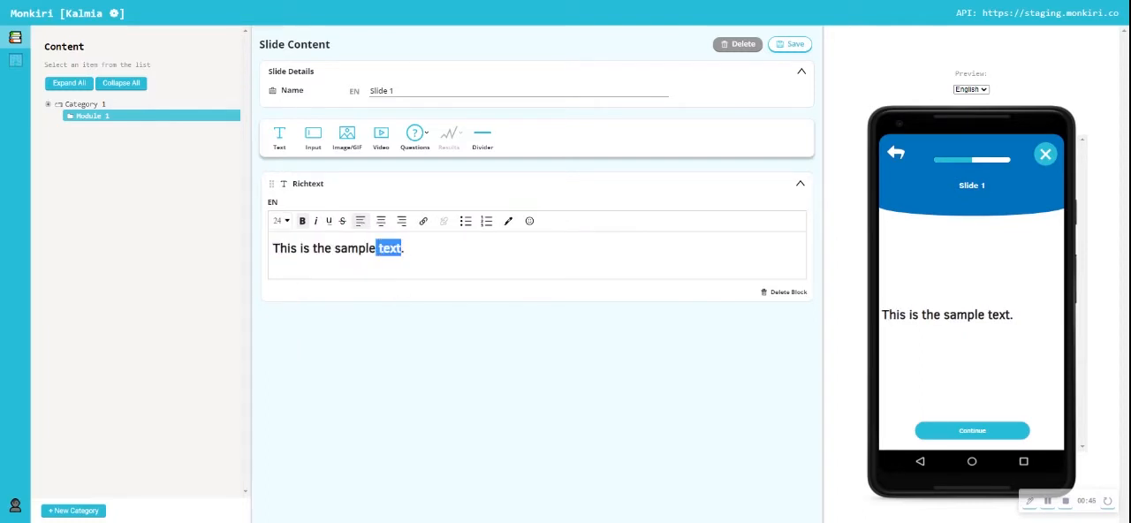
click(509, 221)
click(515, 264)
- Highlight the word "sample" in the sample sentence in purple
drag(335, 249, 376, 249)
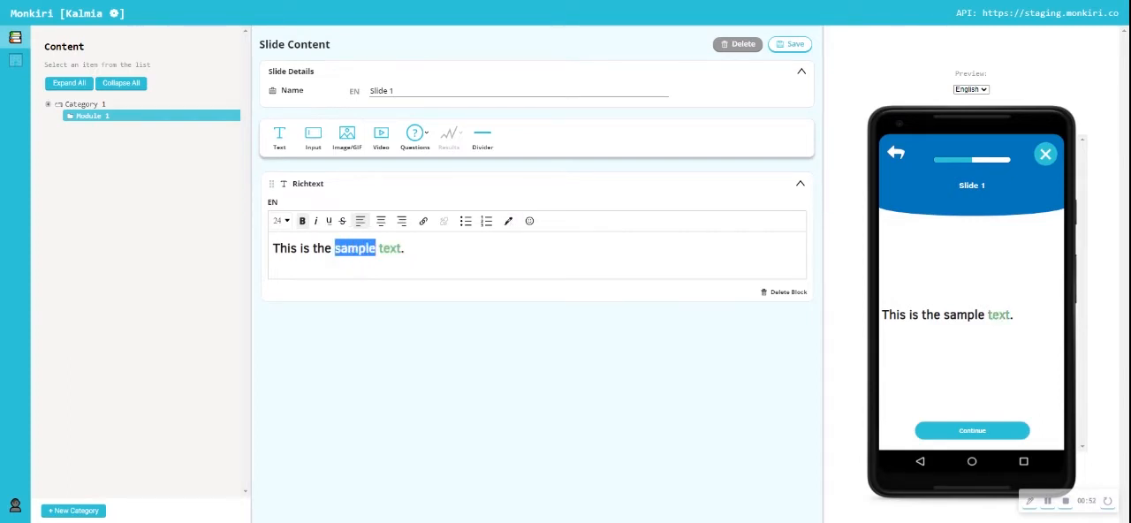
click(508, 221)
click(577, 243)
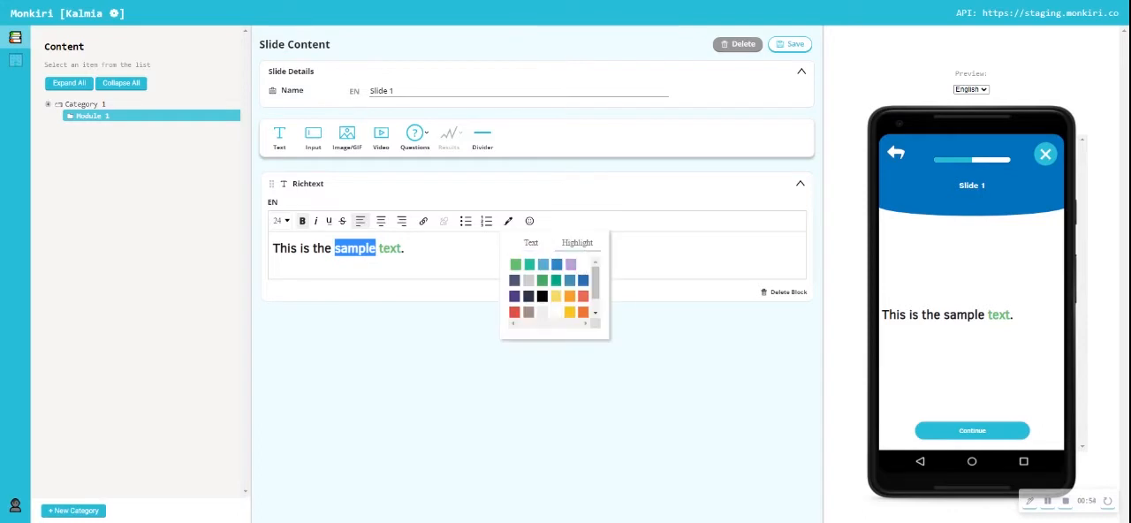
click(571, 268)
click(565, 265)
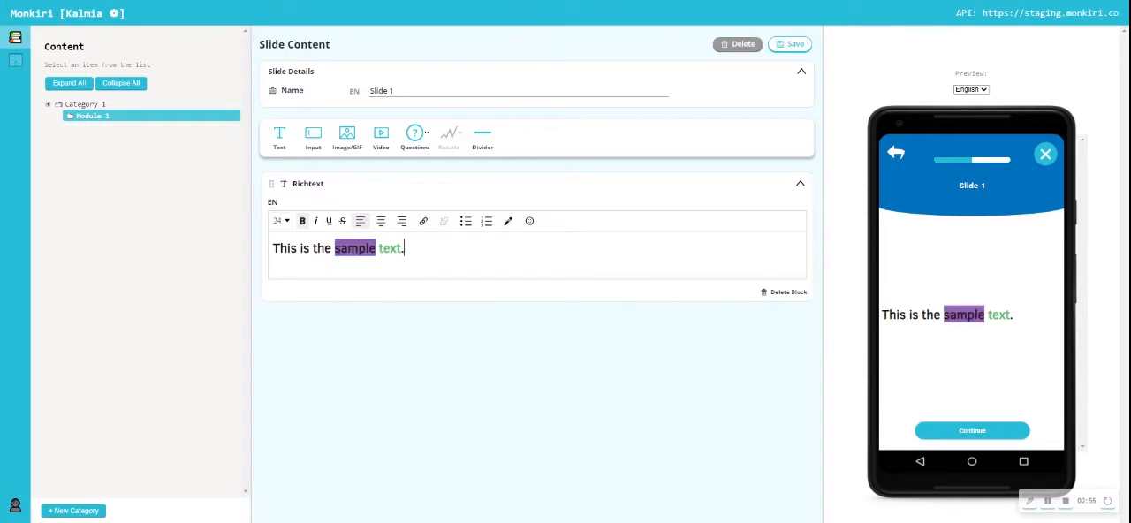
- Add a bulleted list with the items 1, 2 and 3 below the sentence and end the list with a new line
key(Return)
click(465, 221)
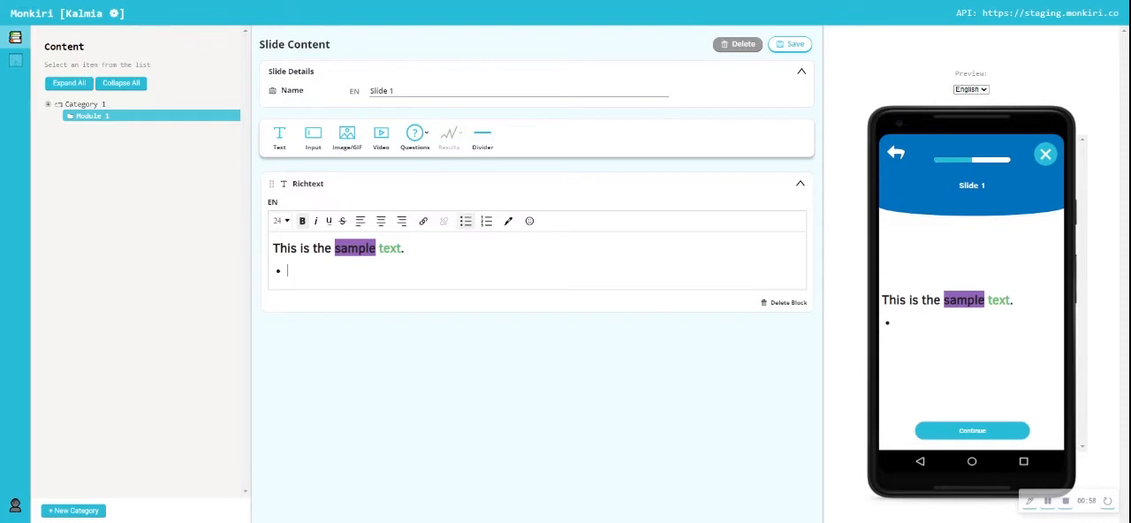
text(1)
key(Return)
text(2)
key(Return)
text(3)
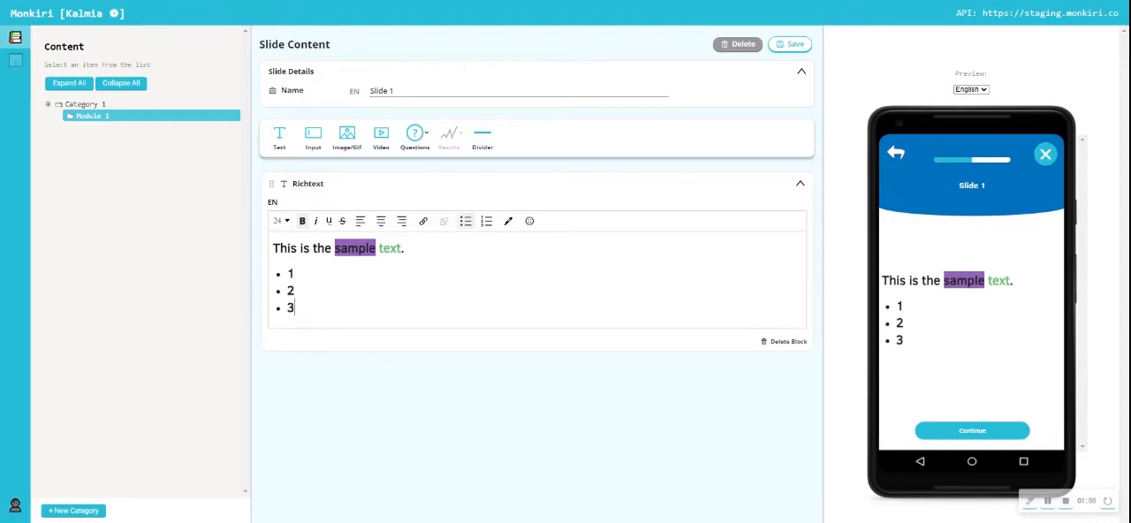
key(Return)
key(BackSpace)
key(Return)
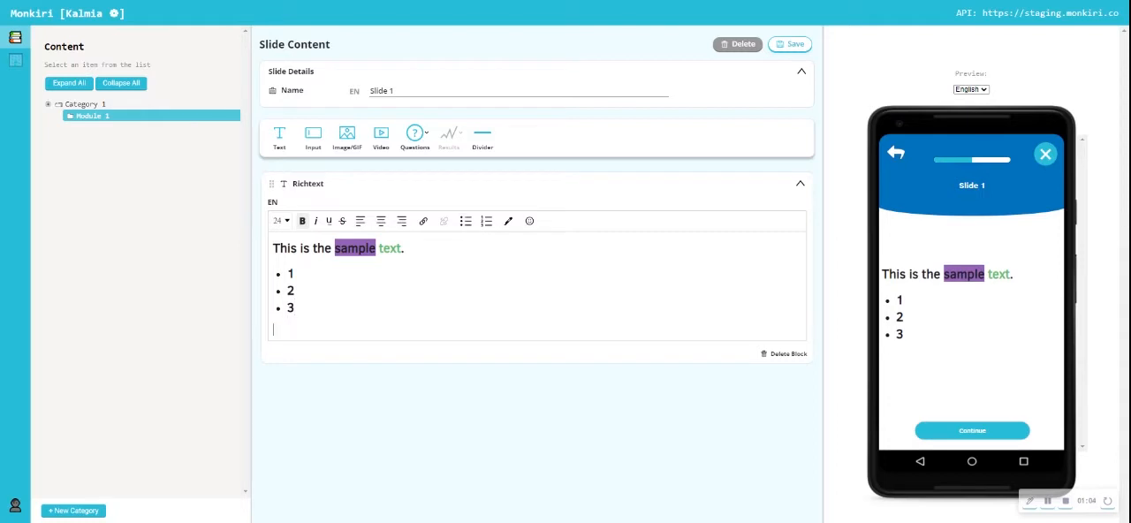
text(Links)
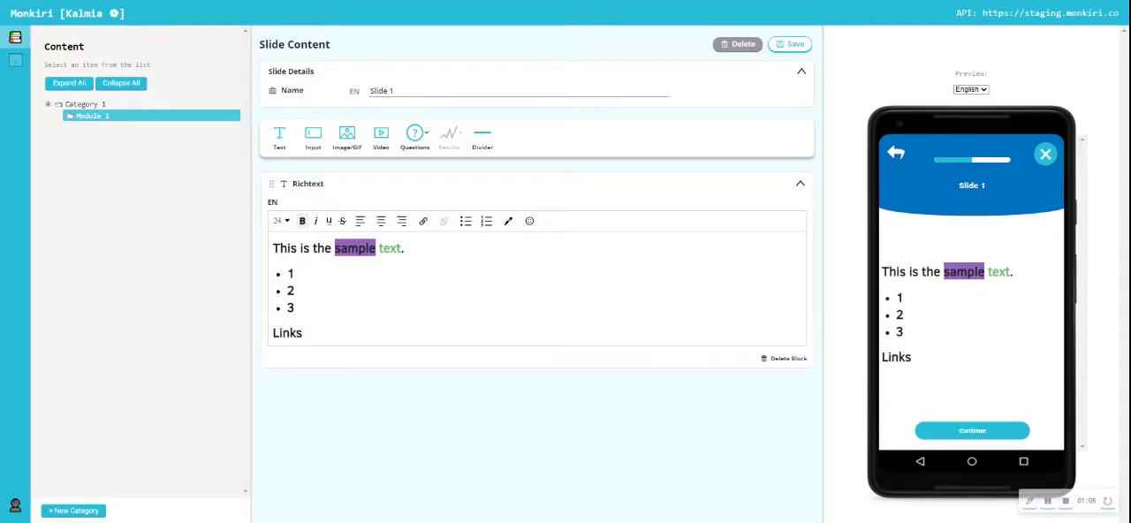
key(shift+Home)
click(423, 221)
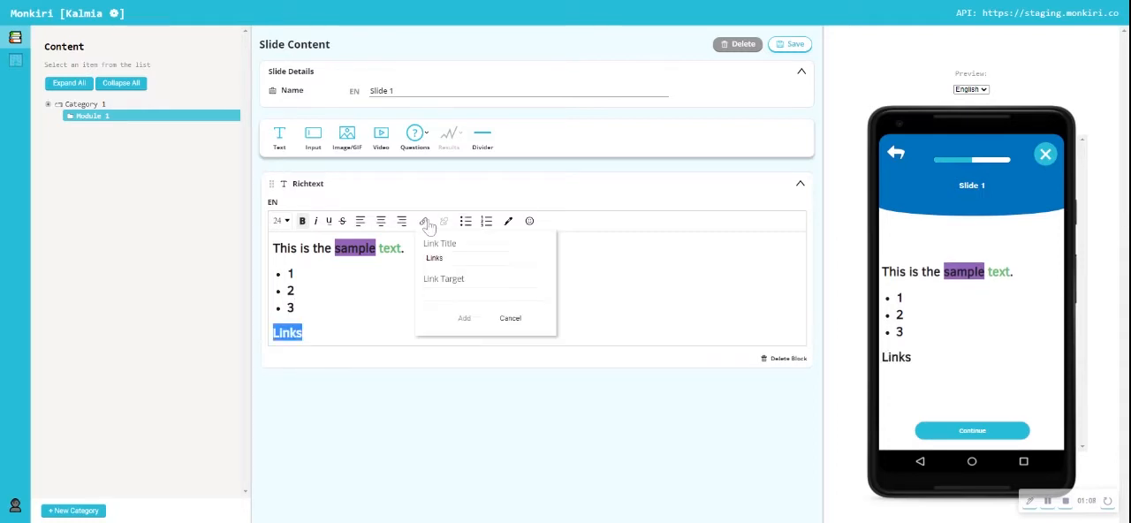
text(www.m)
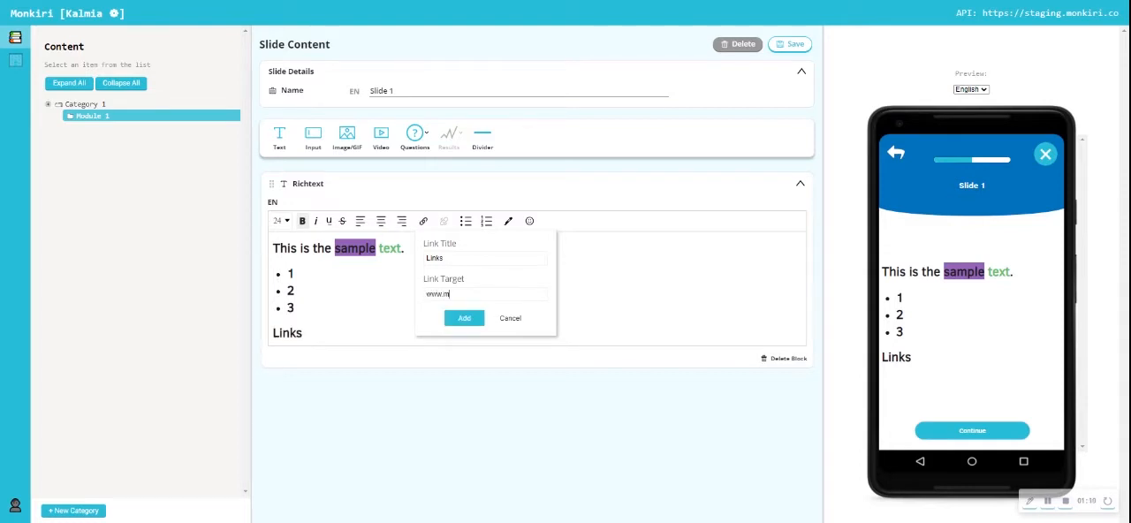
text(onkiri.co)
click(467, 319)
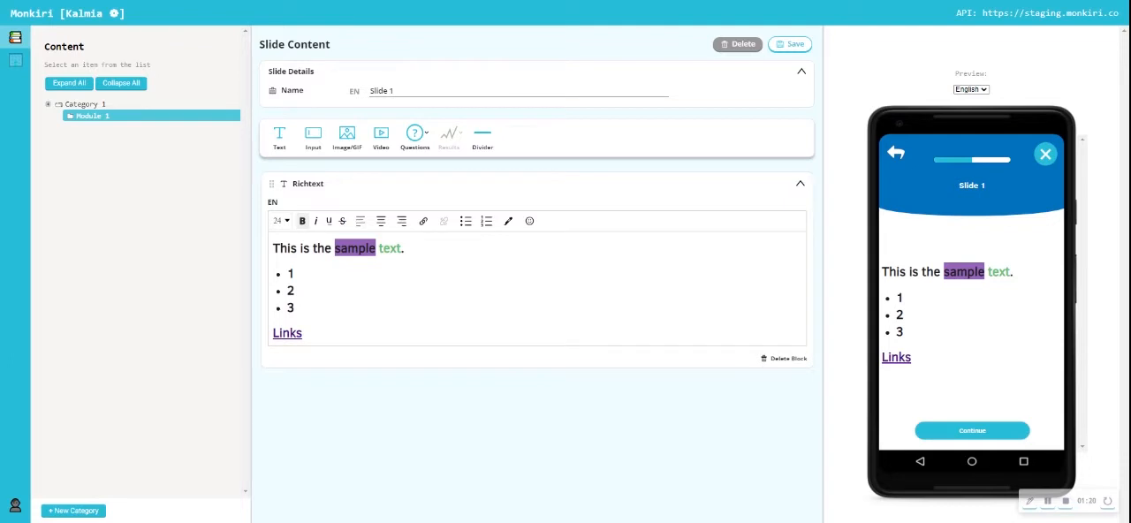
- Add an image block below the text, upload Emergency Saving.png into it and set its size to large
click(346, 138)
scroll(336, 292, down, 1)
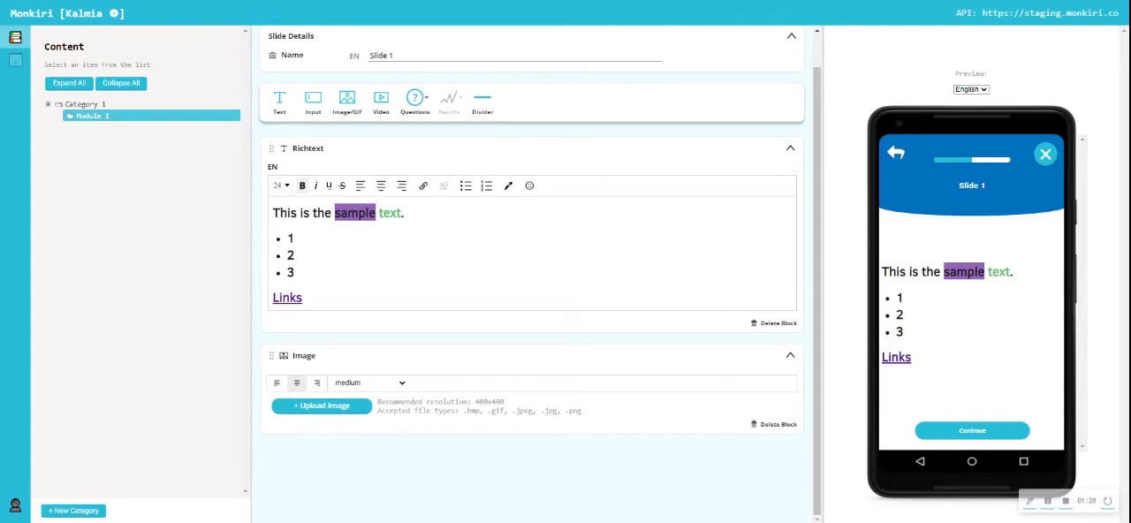
scroll(384, 344, down, 1)
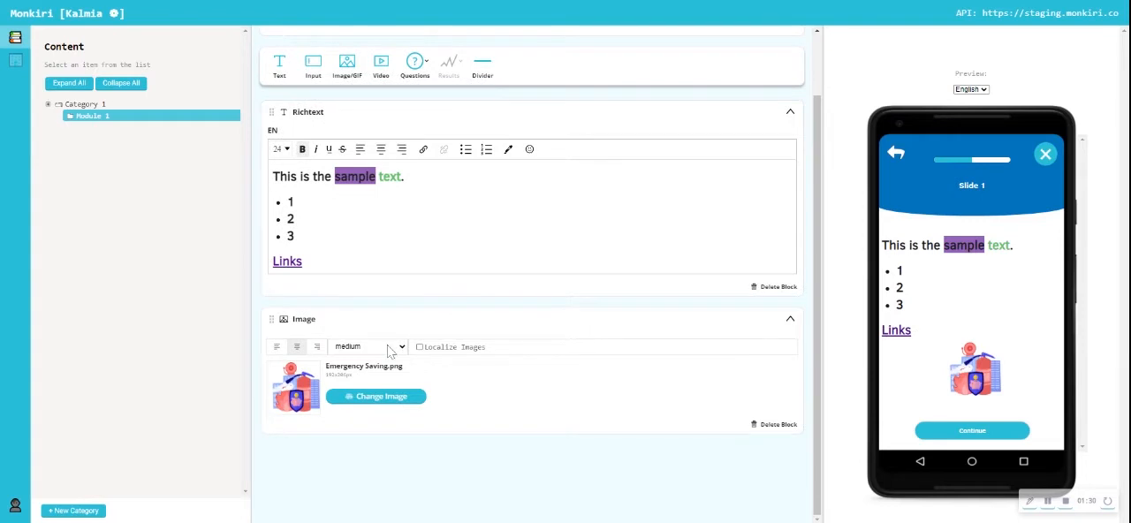
click(366, 407)
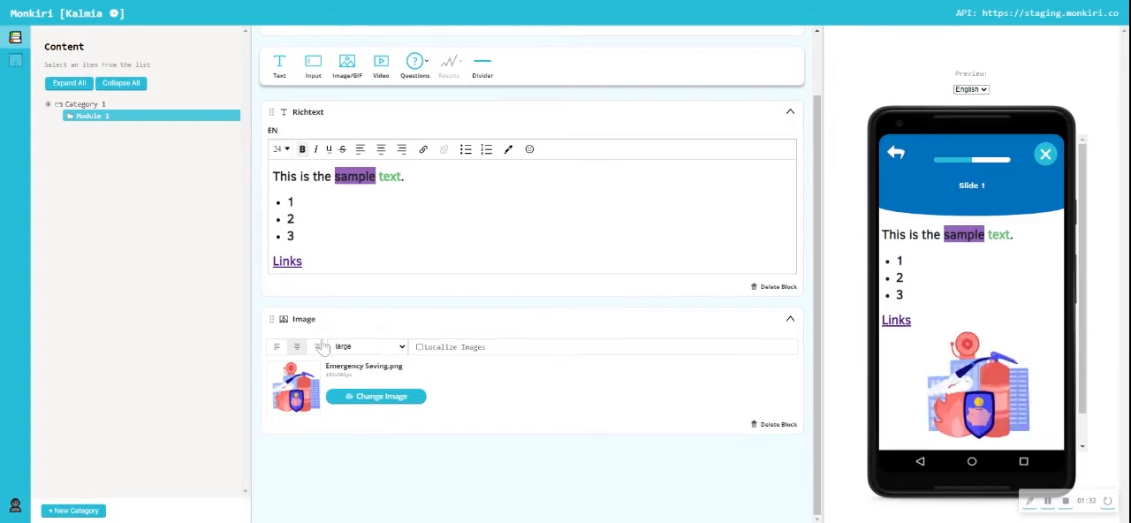
- Try left and right alignment on the Emergency Saving.png image and return it to centre alignment
click(274, 347)
click(317, 346)
click(297, 346)
- Add a second image block, upload Stocks Risk GIF.gif into it and set its size to full
click(346, 71)
scroll(379, 371, down, 2)
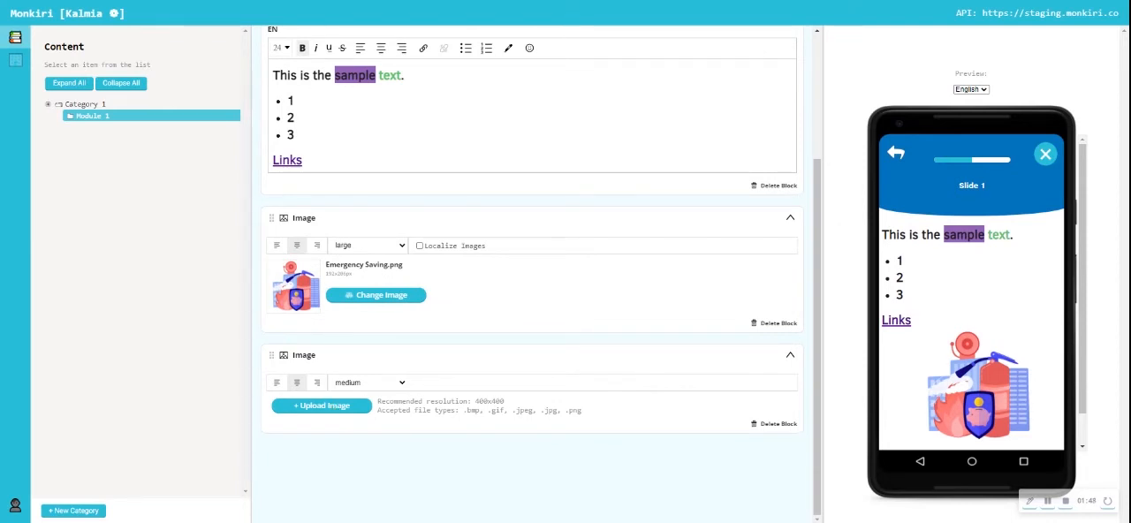
scroll(986, 368, down, 1)
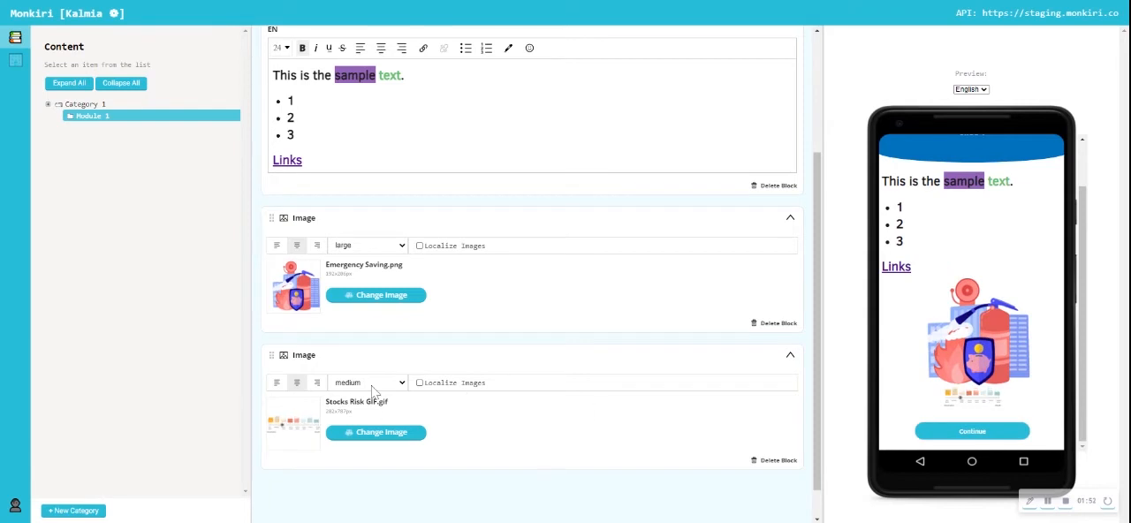
click(351, 461)
scroll(935, 346, down, 1)
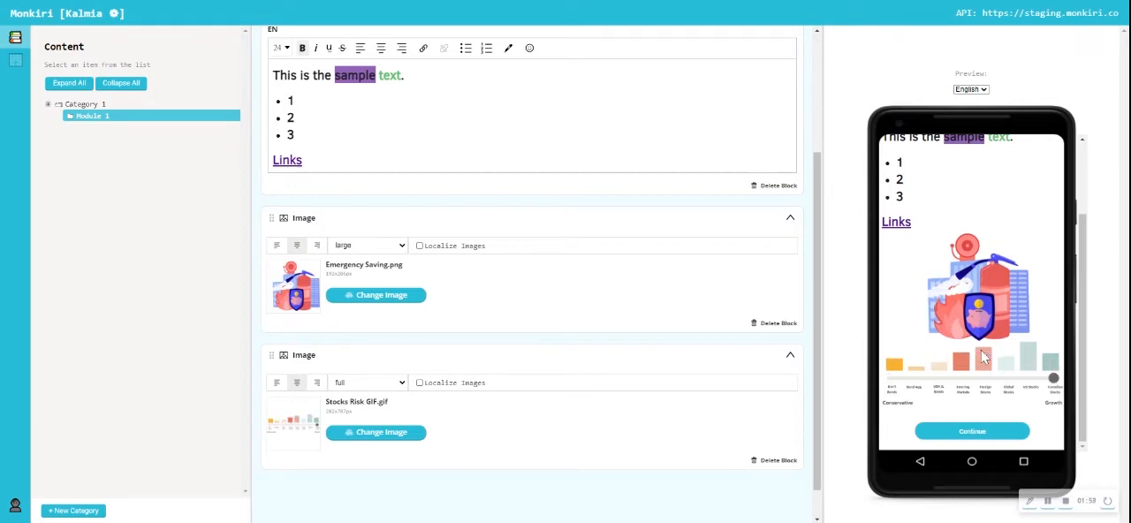
- Add a Space/Divider block and move it between the two image blocks
scroll(542, 263, up, 3)
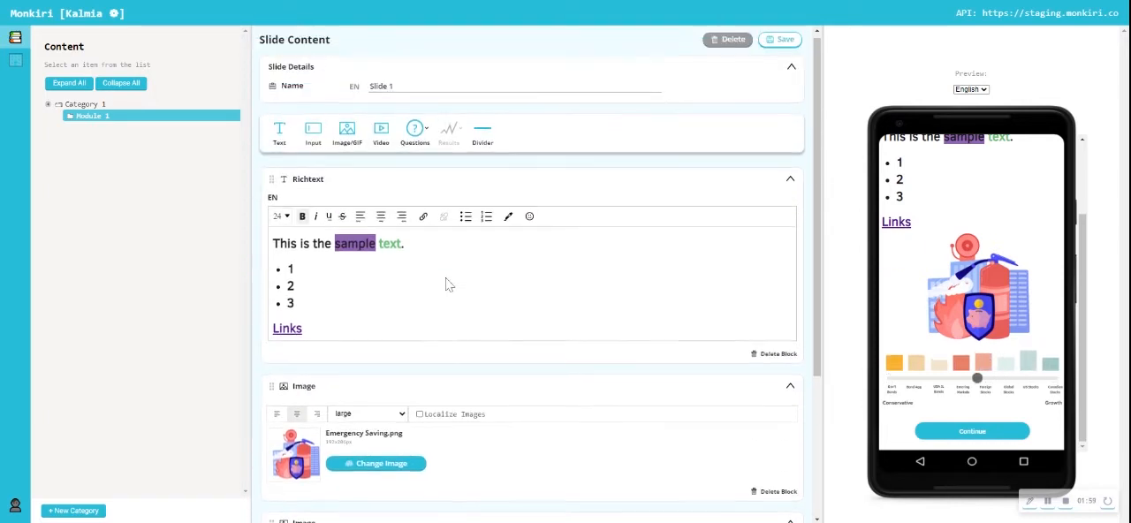
click(485, 141)
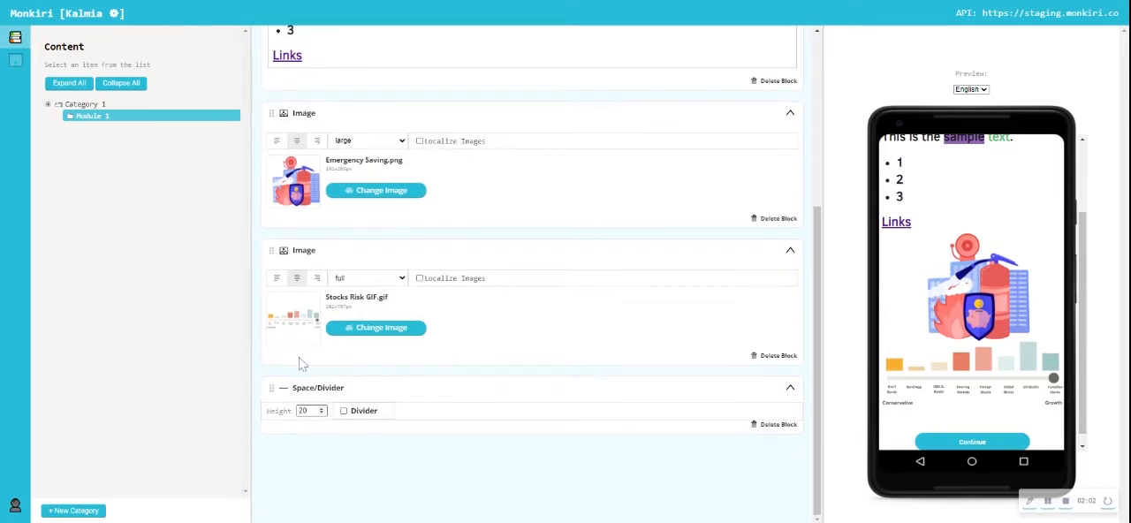
drag(275, 387, 274, 381)
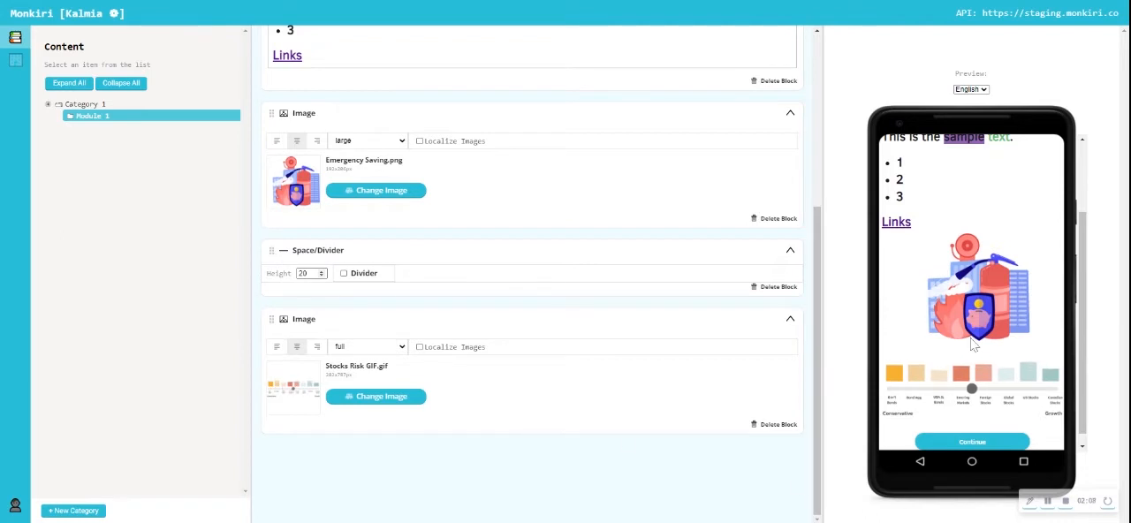
- Set the Space/Divider block's height to 50 and enable its divider line
click(322, 273)
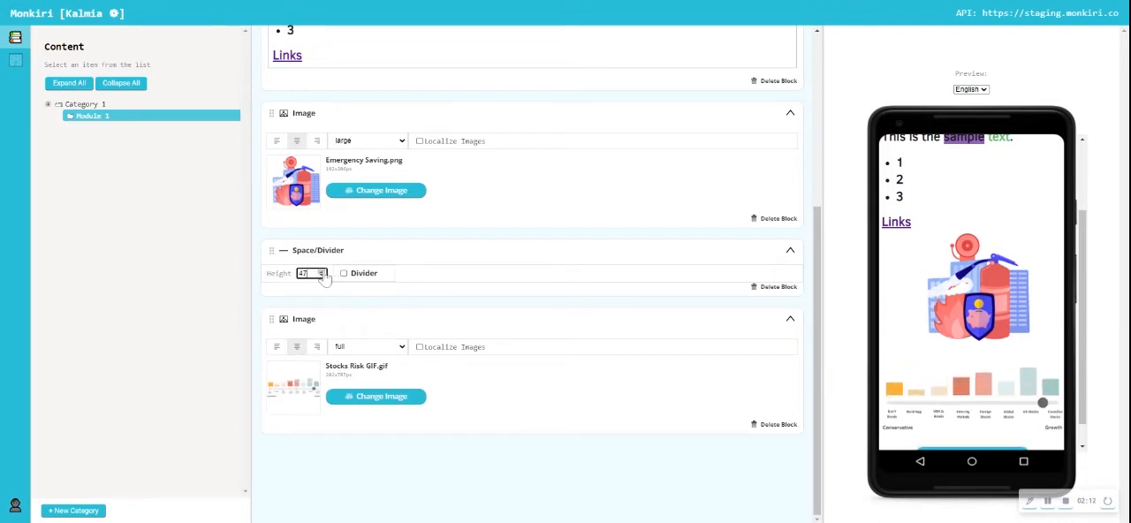
click(322, 273)
click(322, 272)
click(323, 272)
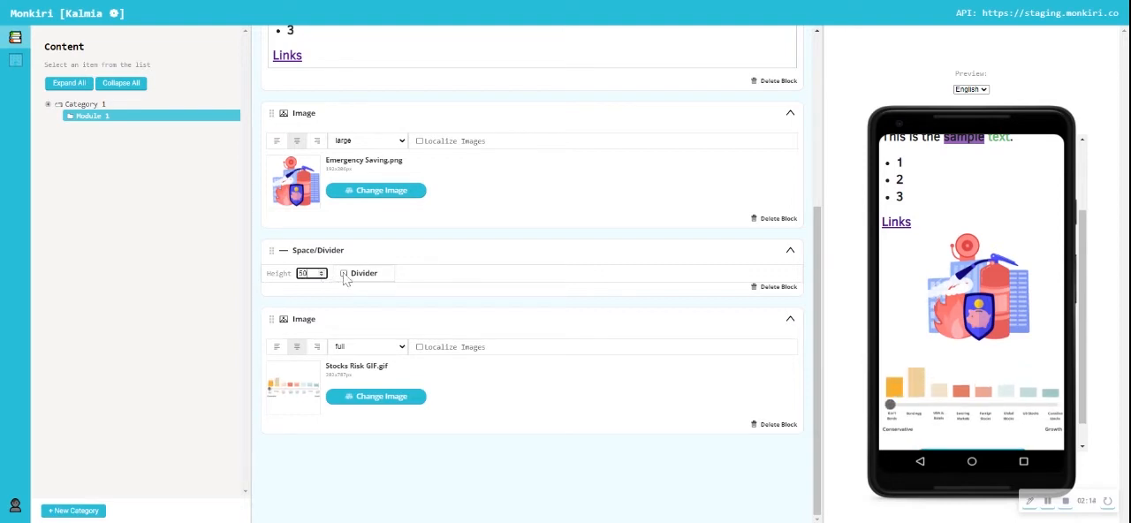
click(343, 274)
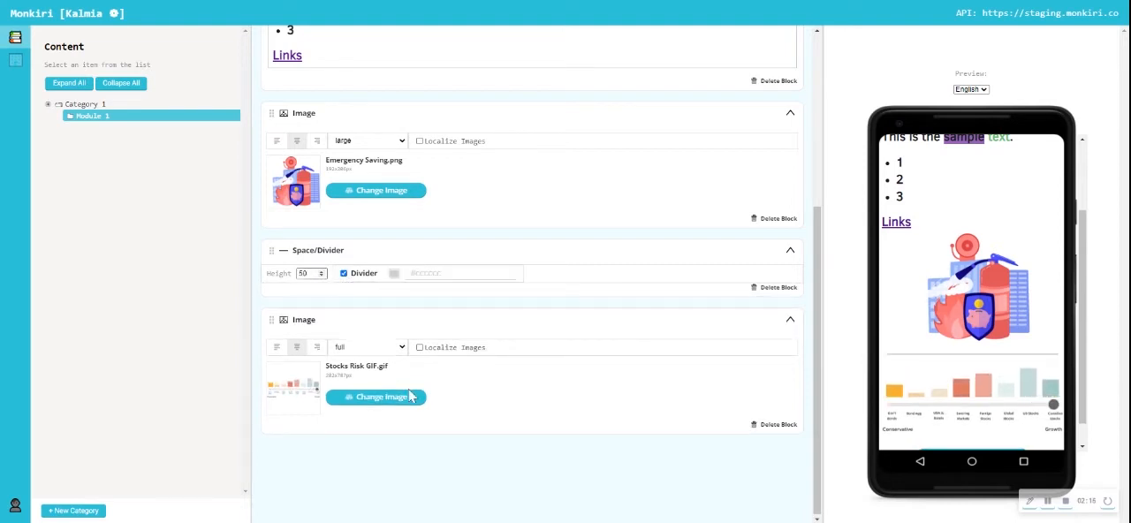
- Try adding a video block at the end of the slide and delete it again
scroll(328, 324, up, 5)
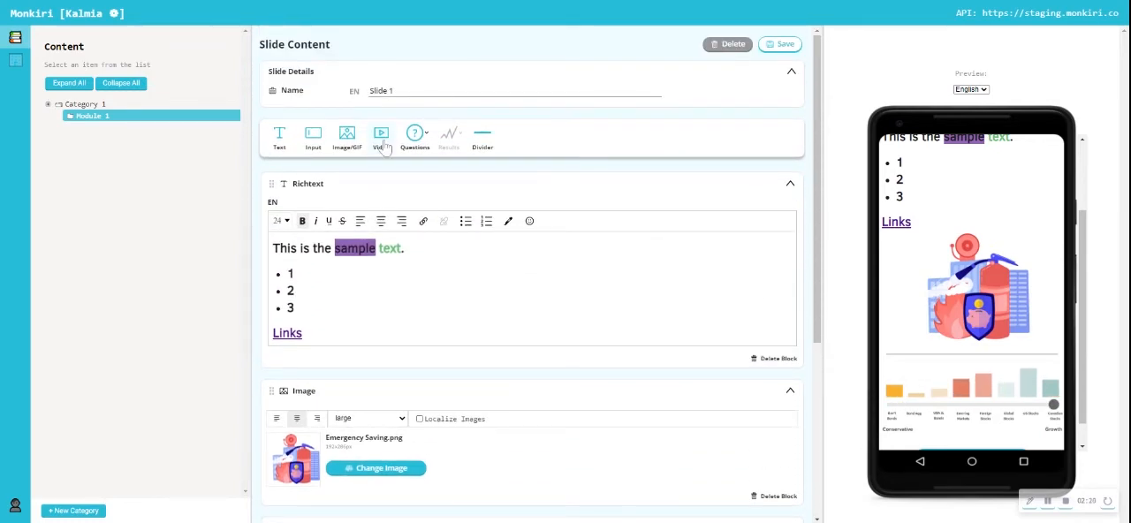
scroll(379, 146, down, 2)
scroll(532, 265, down, 2)
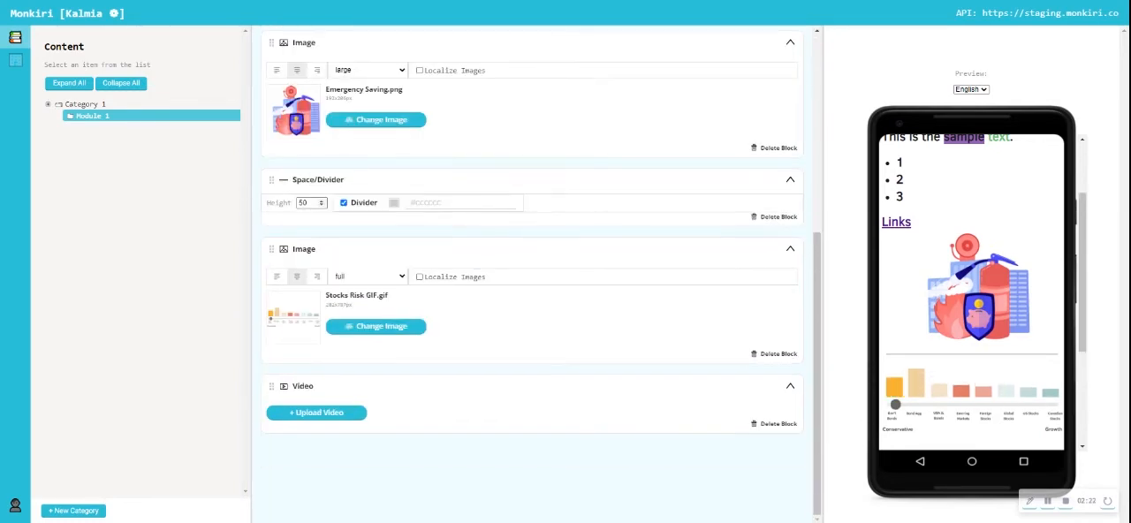
scroll(940, 374, down, 2)
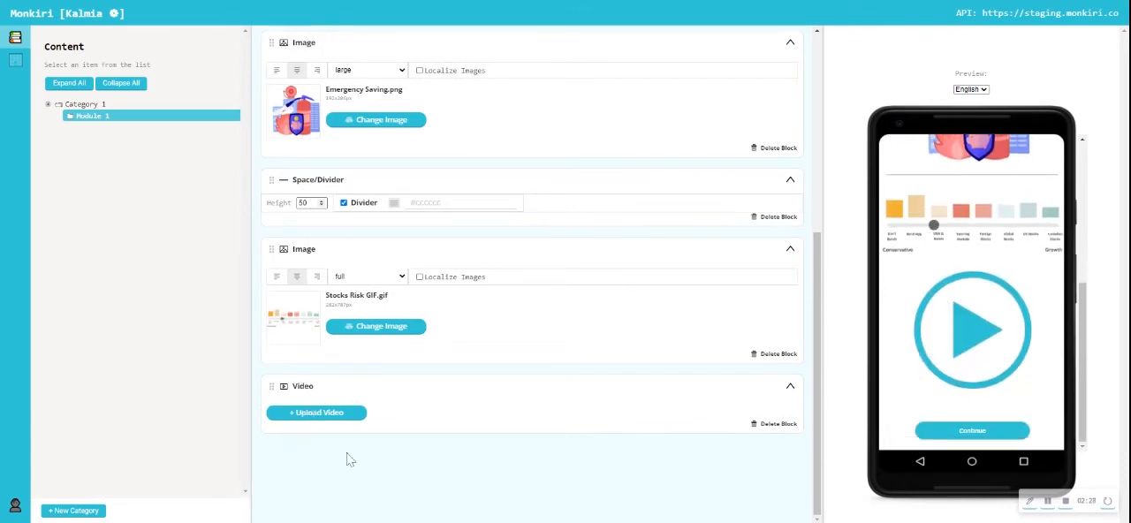
click(777, 425)
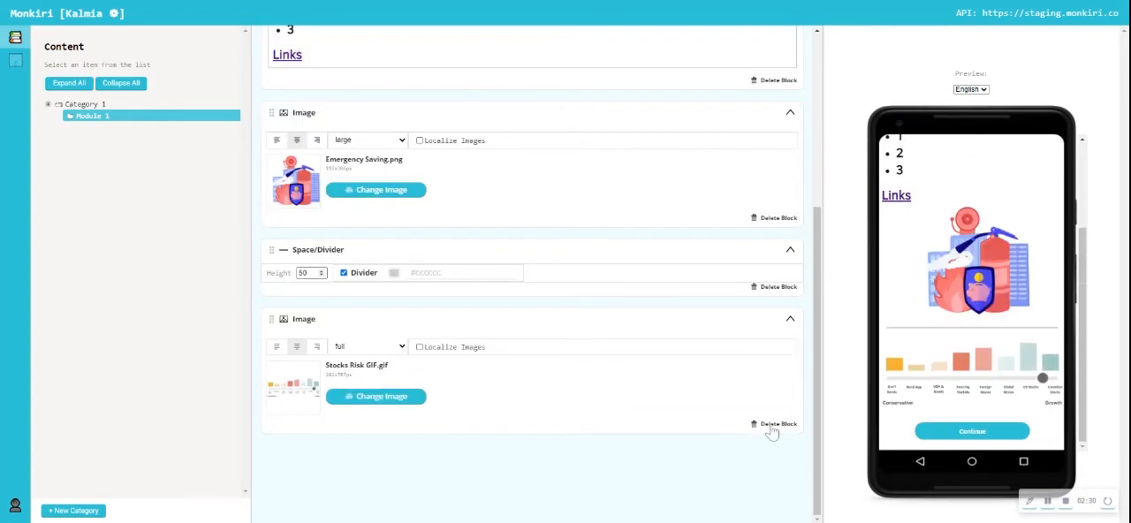
- Add an input block at the end of the slide, below the Stocks Risk GIF.gif image
scroll(550, 330, up, 1)
scroll(551, 331, up, 1)
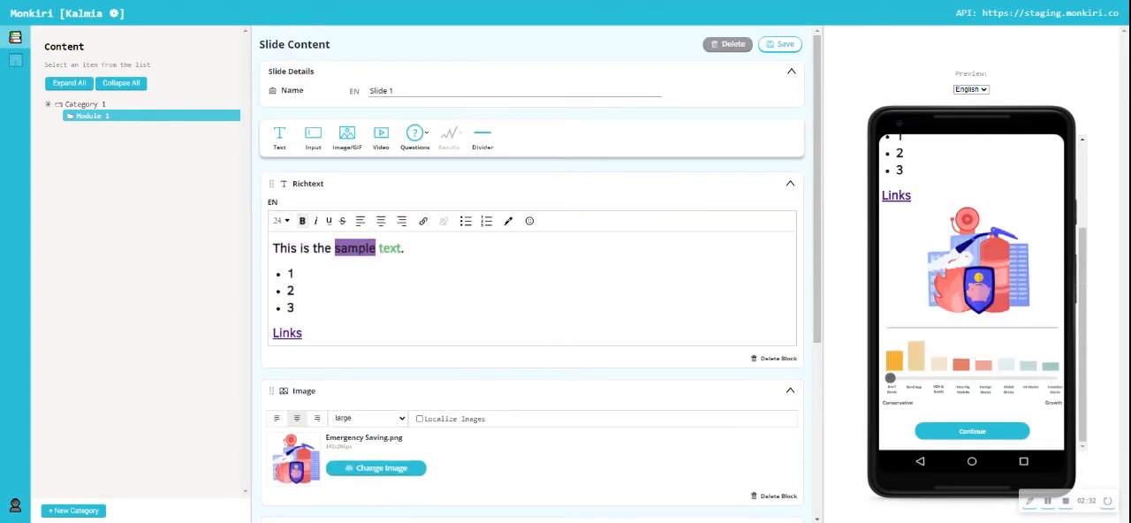
click(314, 142)
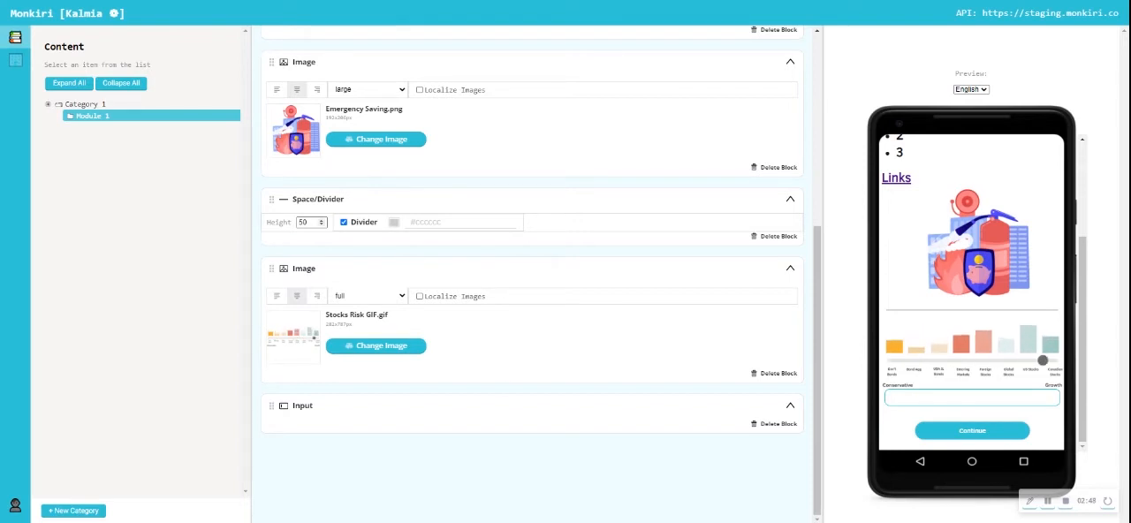
- Collapse the rich text, divider and both image blocks and save the slide
scroll(455, 328, up, 5)
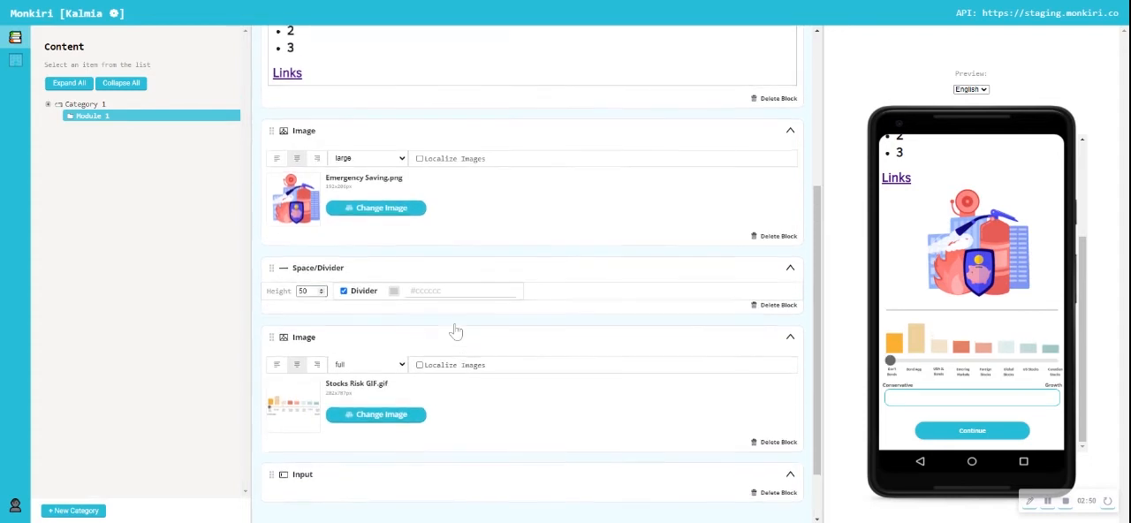
scroll(454, 329, up, 1)
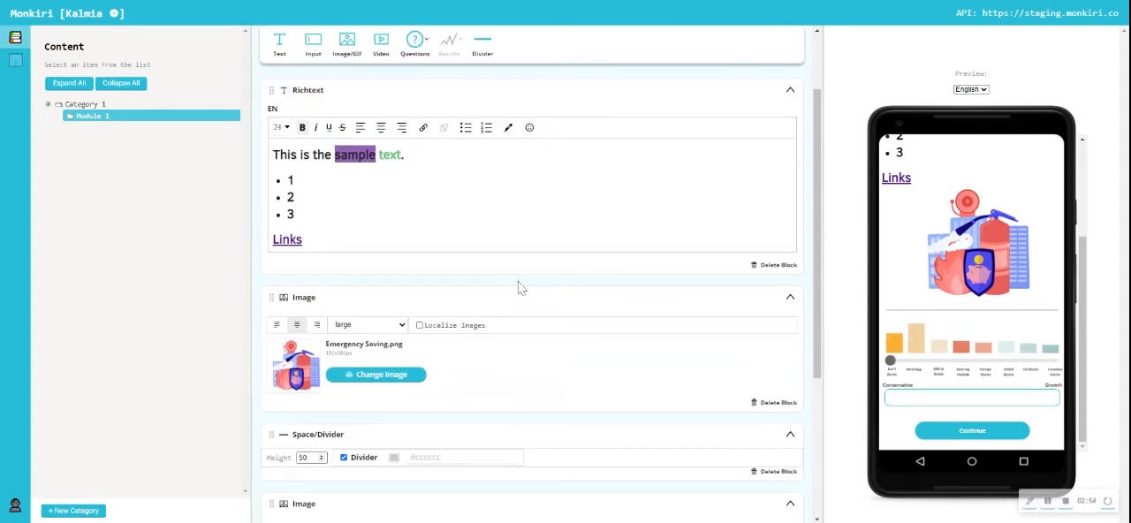
click(790, 91)
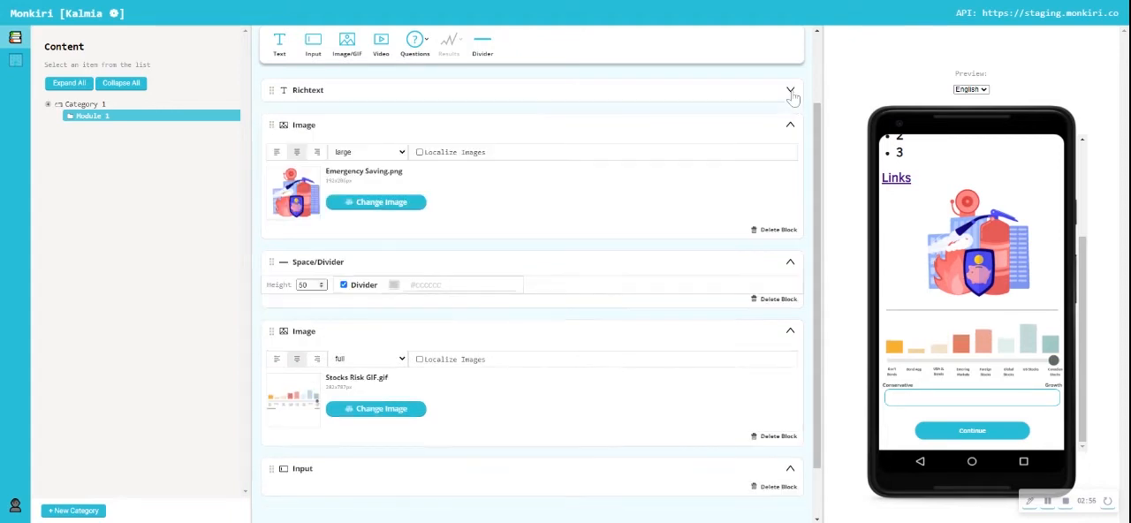
click(790, 126)
click(790, 198)
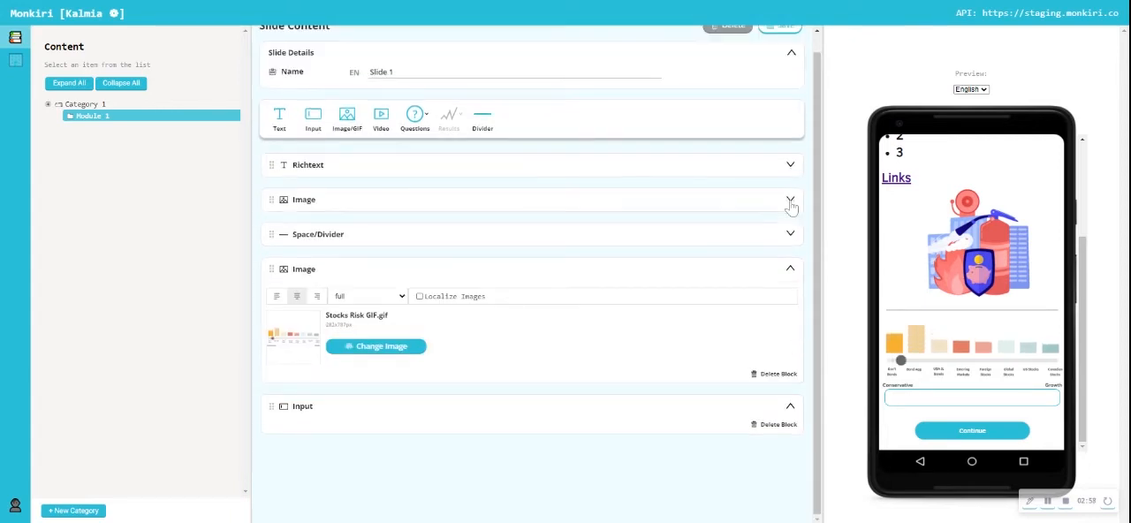
click(790, 270)
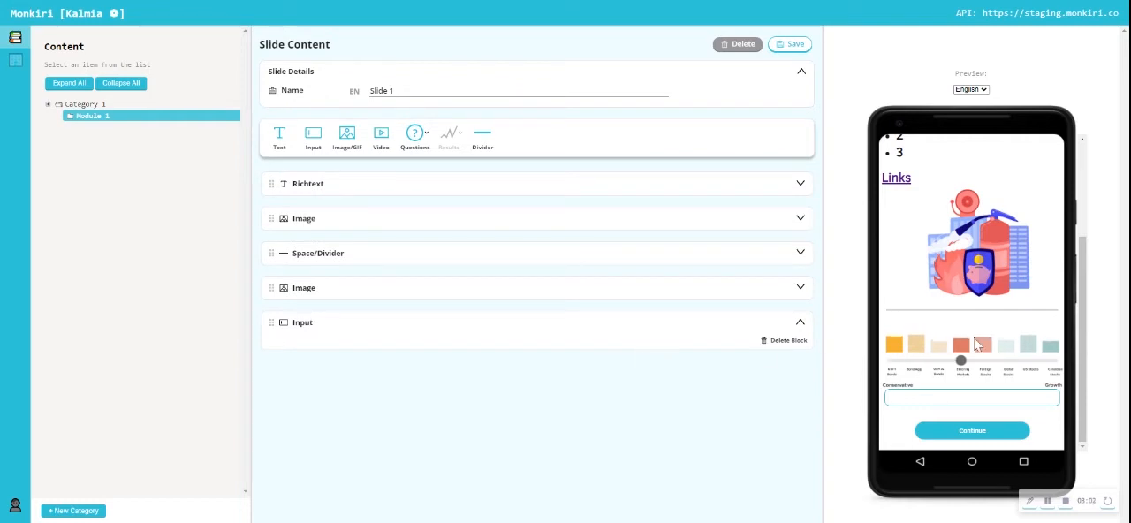
scroll(977, 345, up, 4)
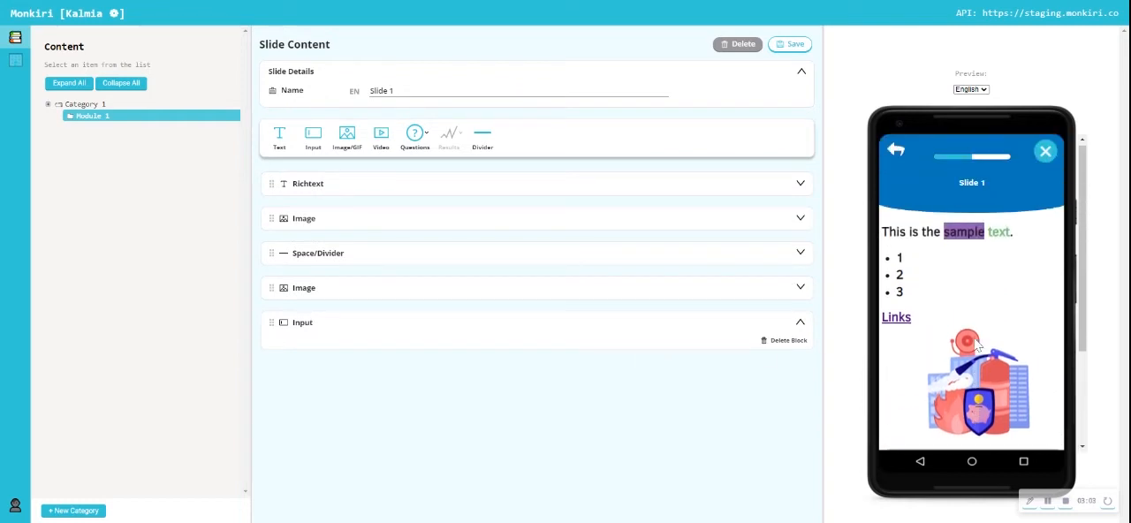
click(795, 46)
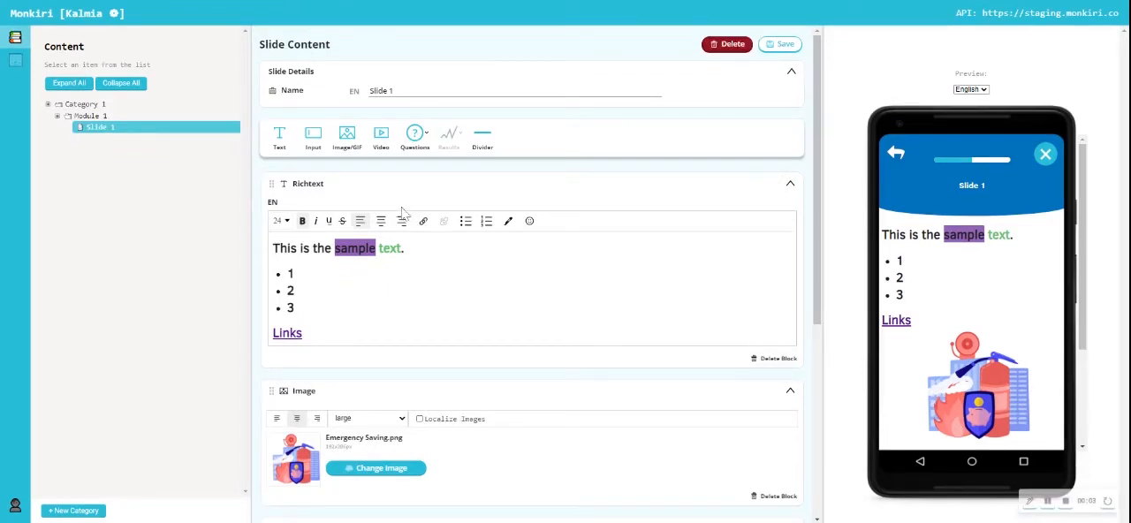
- Create a new slide in Module 1 and name it "Slide 2"
click(91, 115)
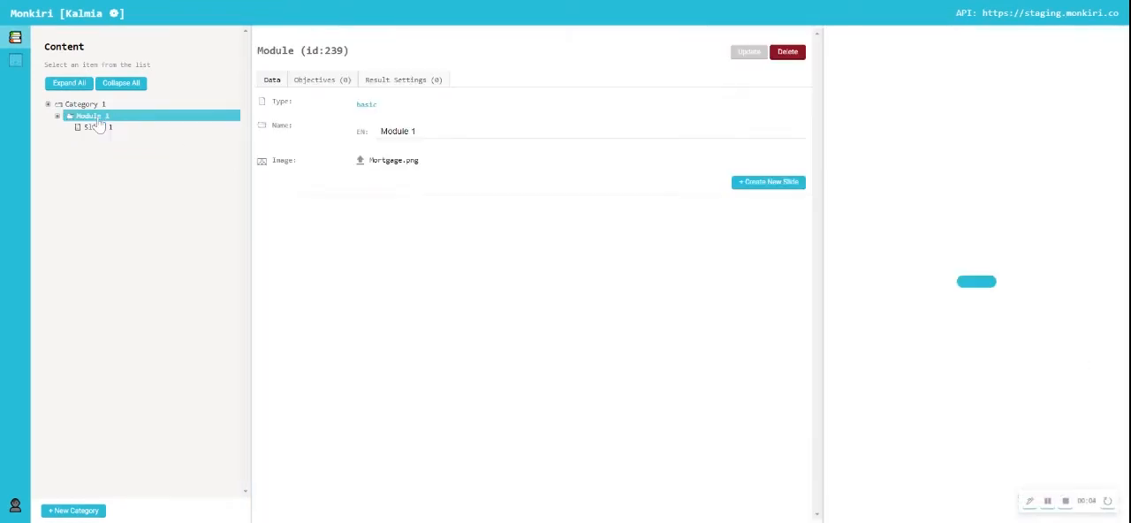
click(769, 182)
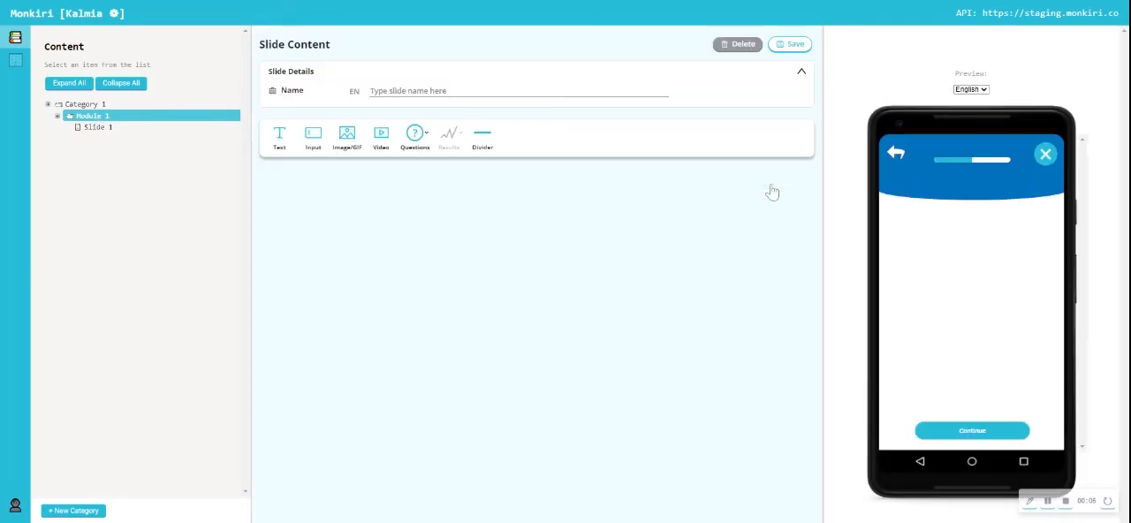
text(Slide 2)
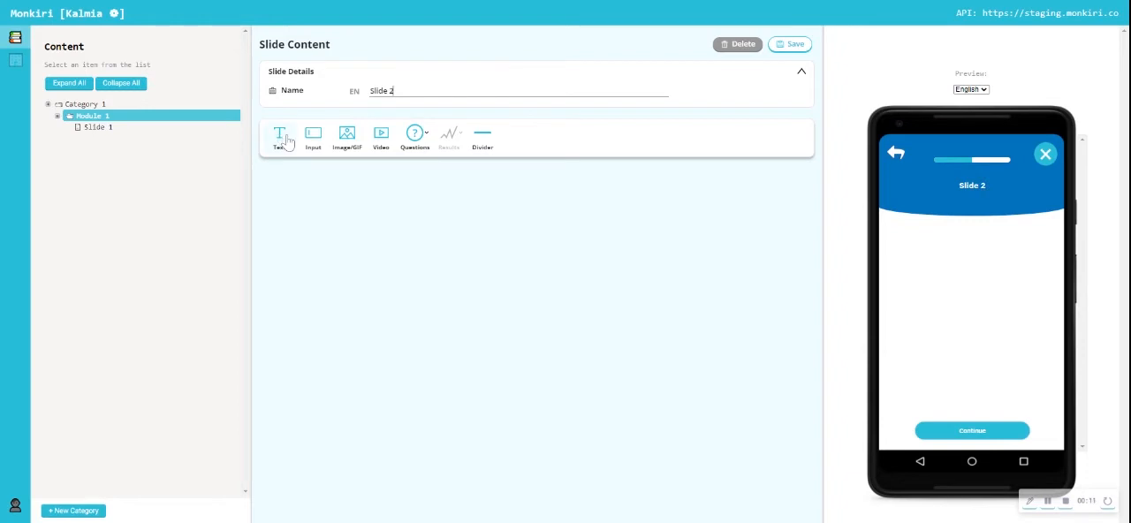
- Add a text block to the slide with the question "Wgat do you want to leanr about?"
click(281, 138)
text(W)
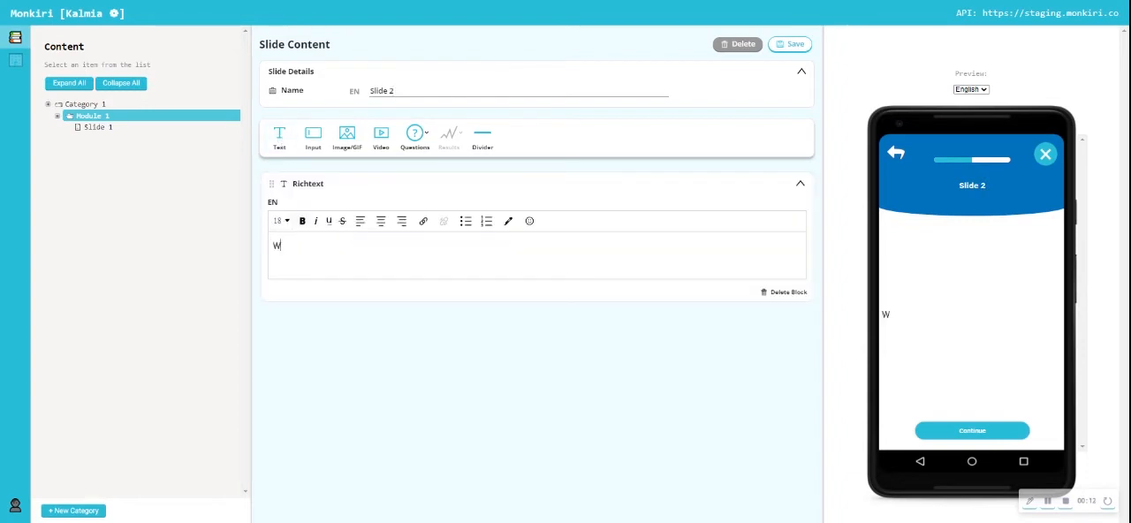
text(gat do you want to )
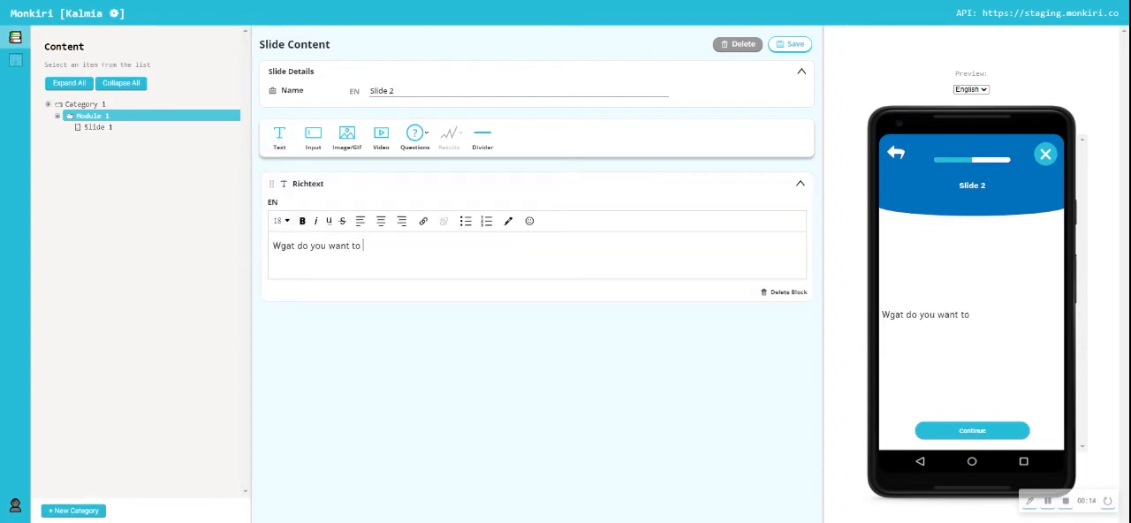
text(leanr about?)
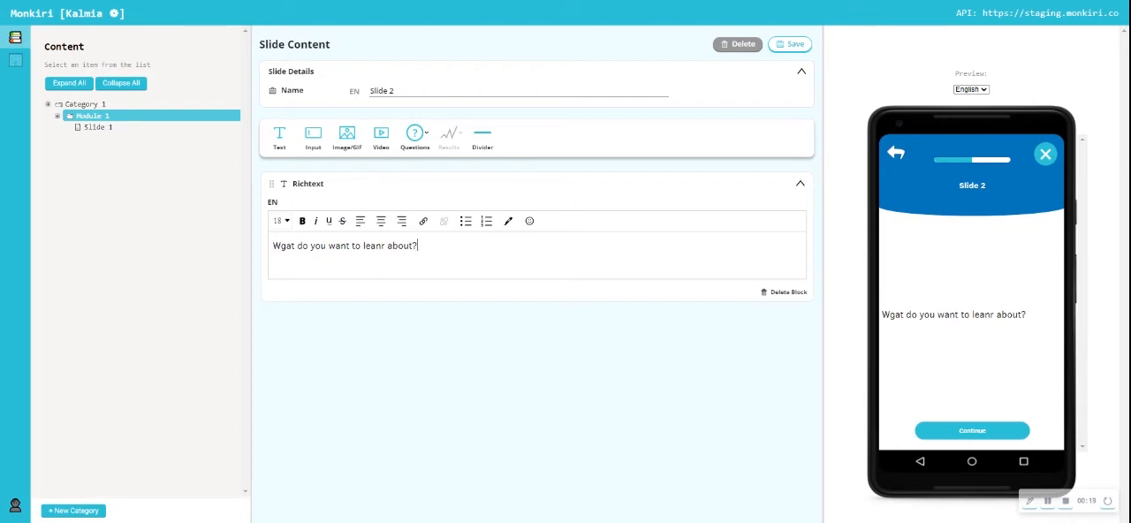
- Add a Multiple Choice 2 question below the text block and give it two empty answer options
mouse_move(426, 143)
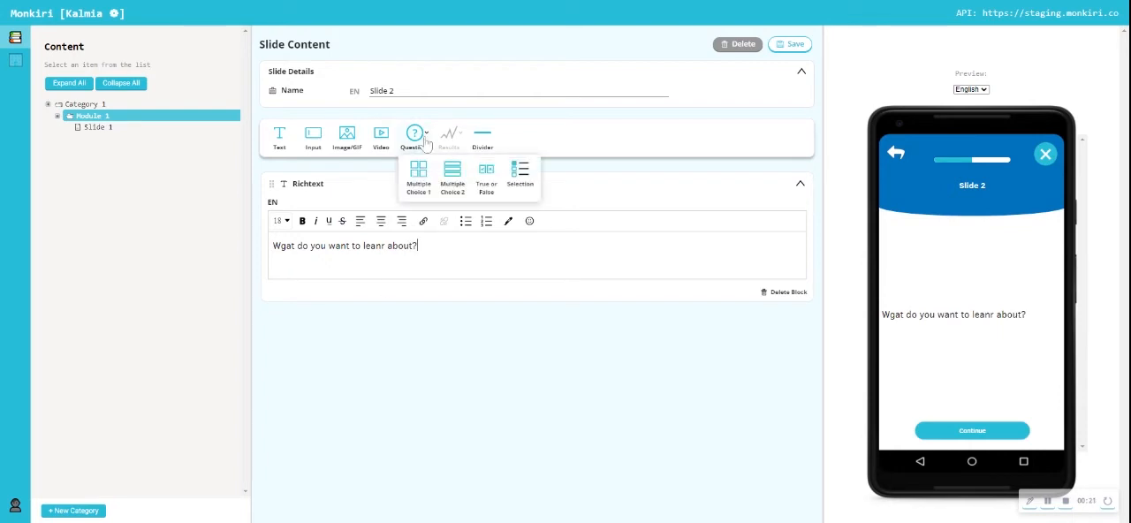
click(459, 185)
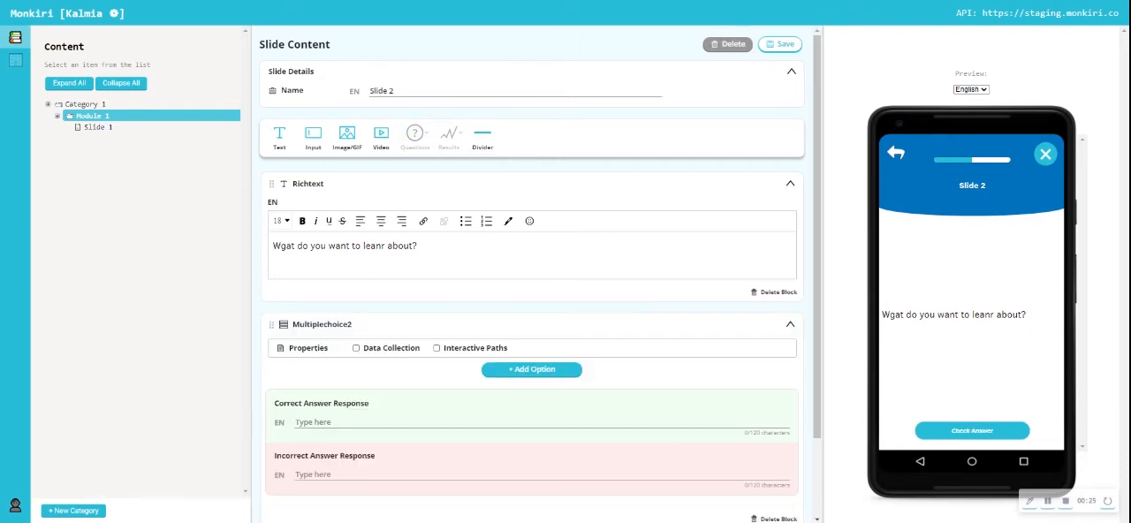
scroll(470, 237, down, 2)
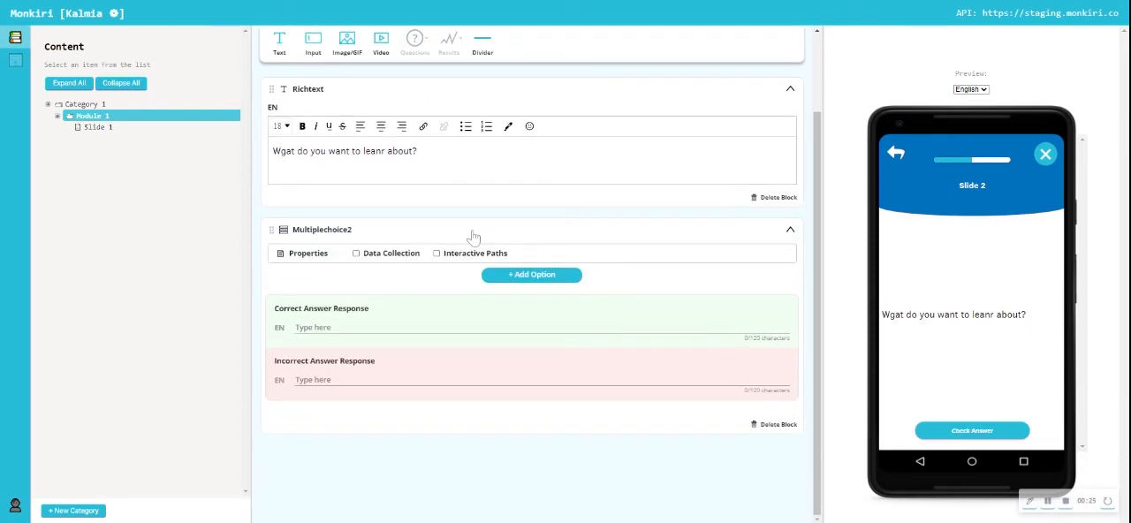
click(534, 280)
scroll(539, 292, down, 1)
click(535, 277)
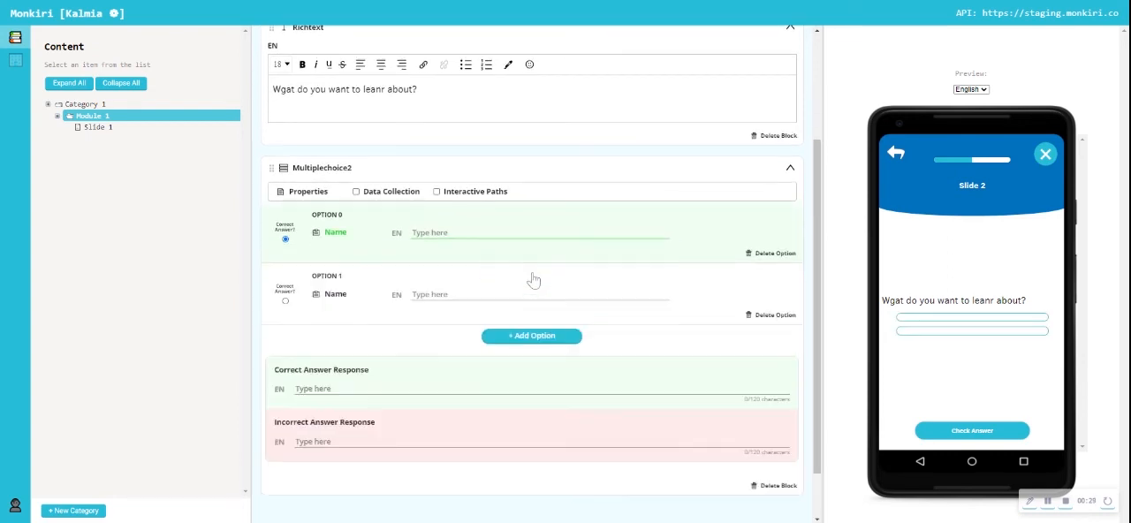
- Extend the multiple-choice question to four options labelled A, B, C and D, and mark C as the correct answer
click(533, 333)
click(525, 399)
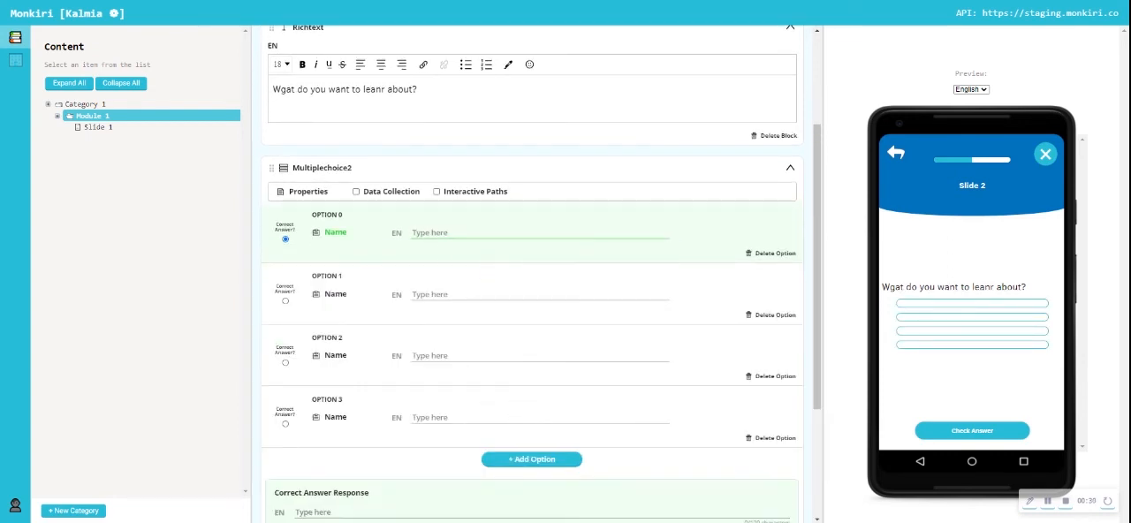
text(A)
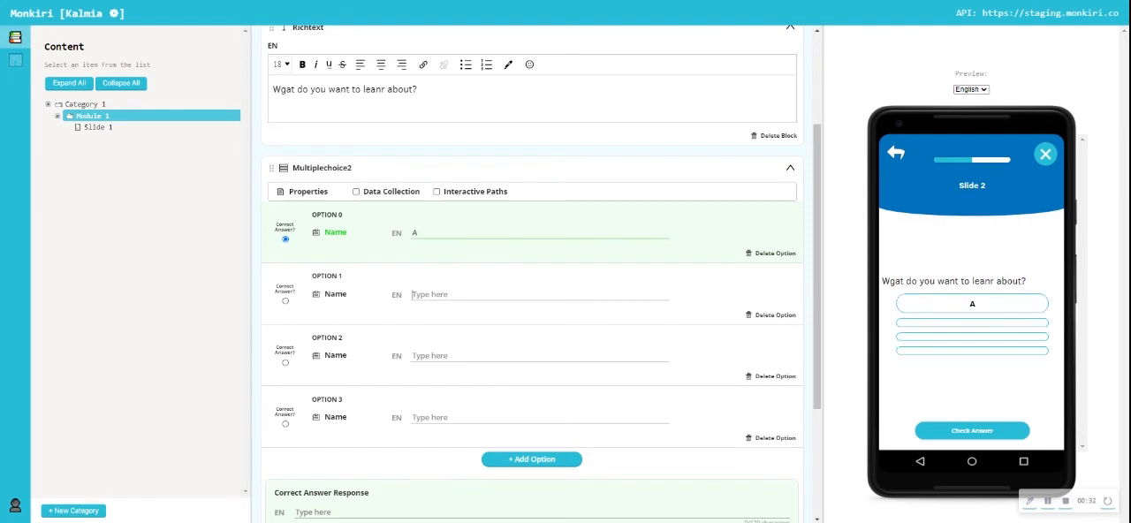
text(B)
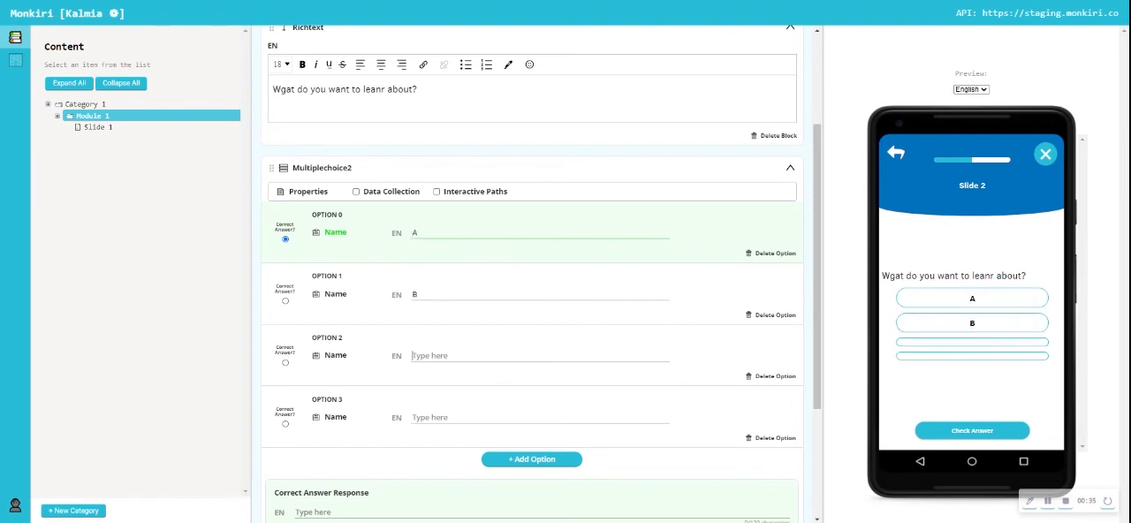
text(C)
text(D)
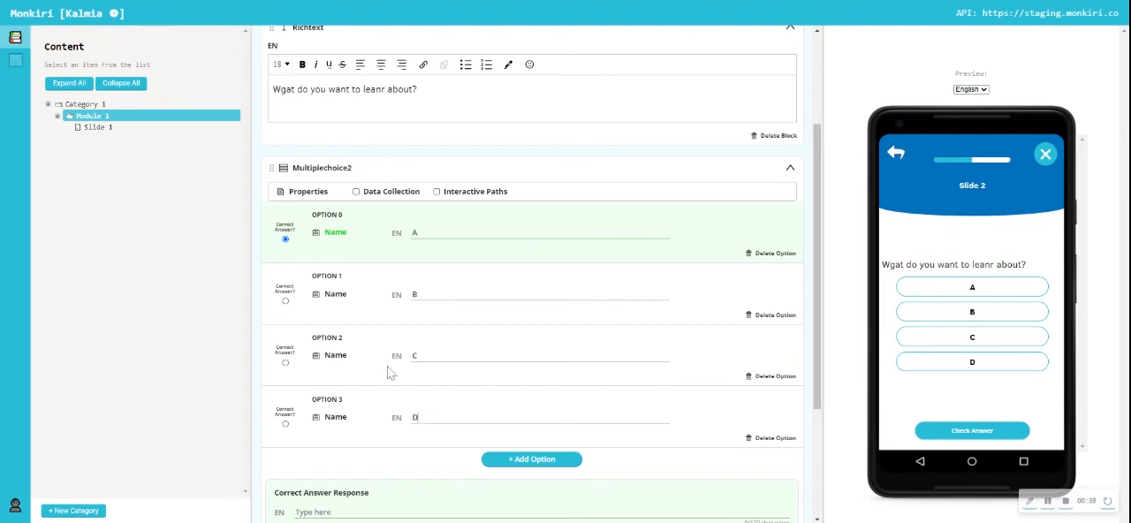
click(287, 363)
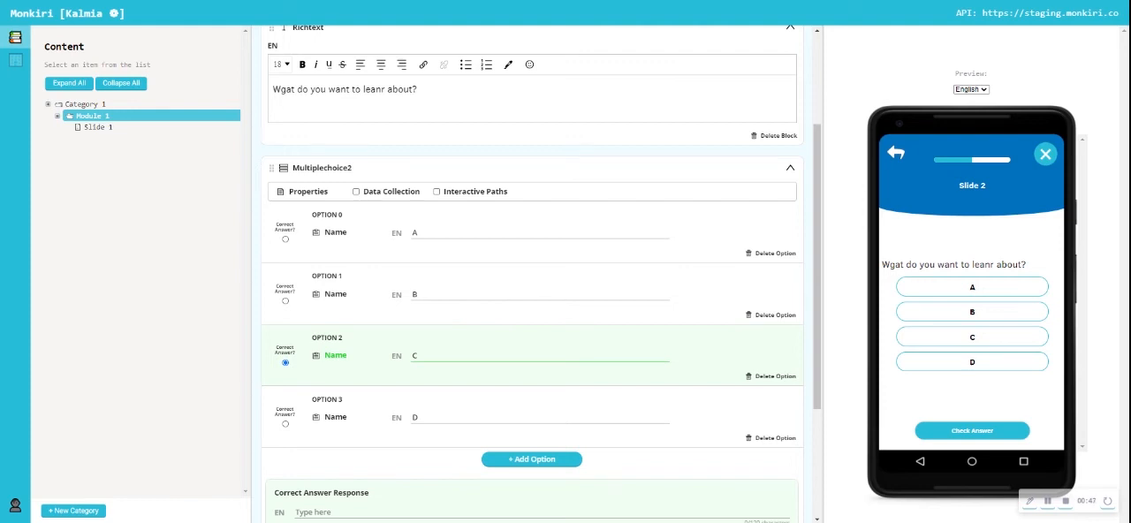
- Enter "Explanation" as both the correct and the incorrect answer response of the question
scroll(359, 328, down, 2)
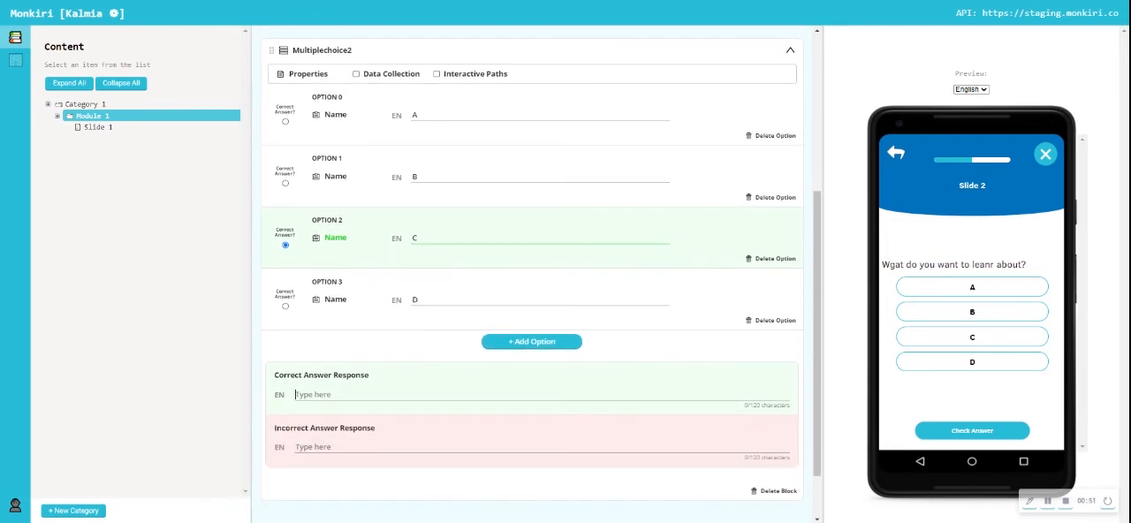
text(Ex)
key(ctrl+a)
text(Explanation)
key(ctrl+a)
key(ctrl+c)
key(Tab)
key(ctrl+v)
- Enable Data Collection for the multiple-choice question
scroll(555, 310, up, 2)
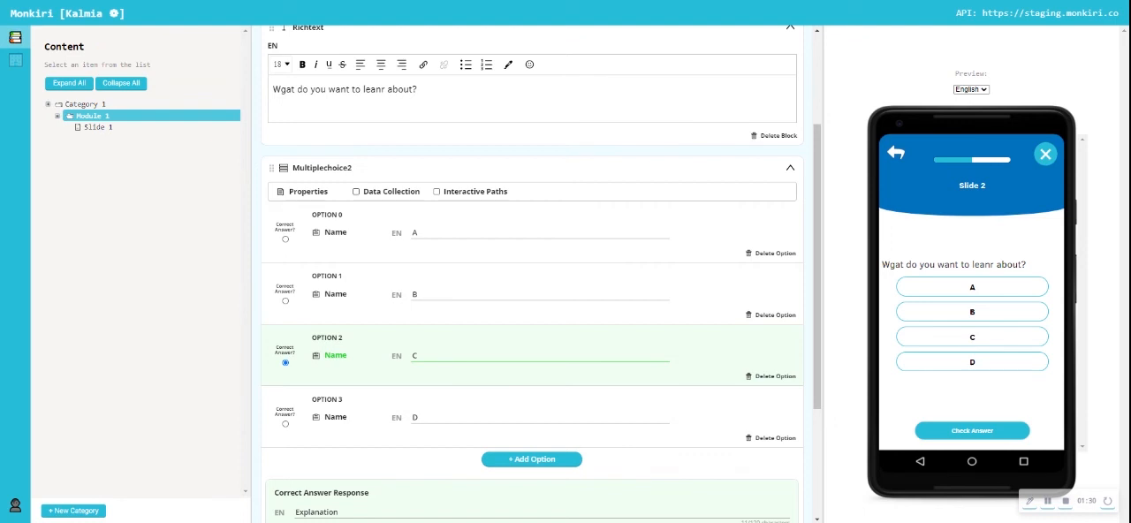
click(356, 192)
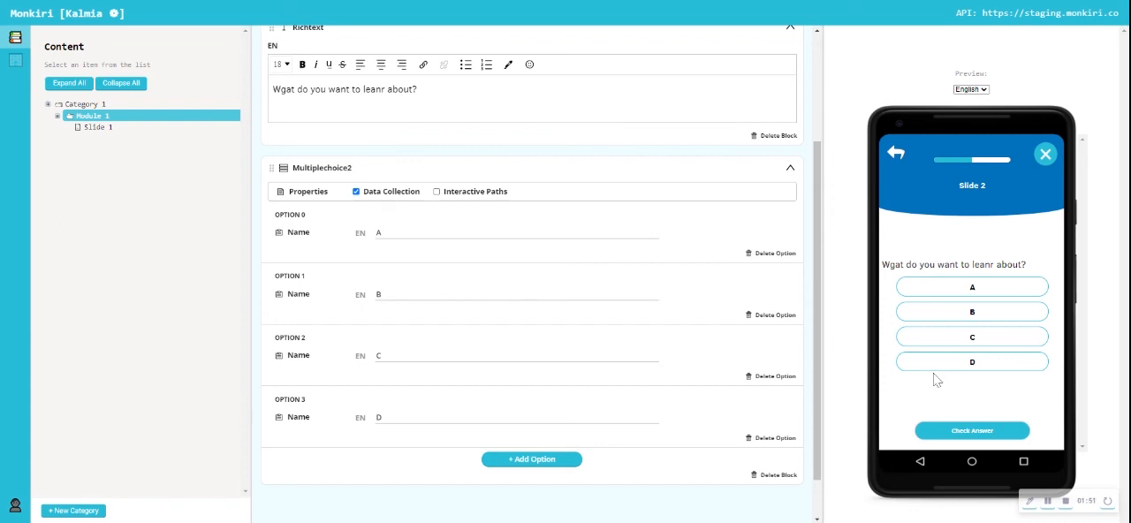
scroll(597, 345, up, 3)
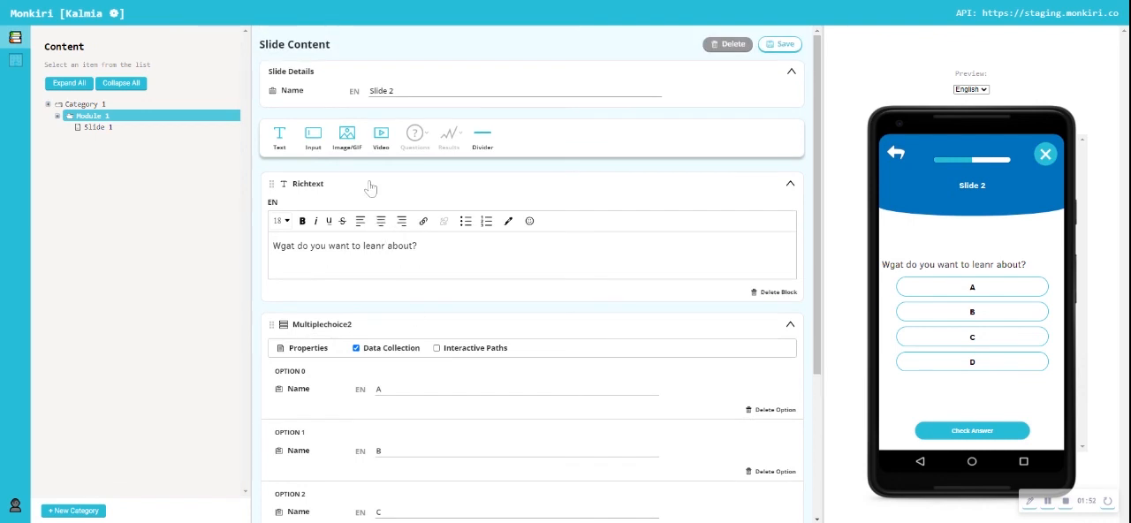
scroll(402, 315, down, 1)
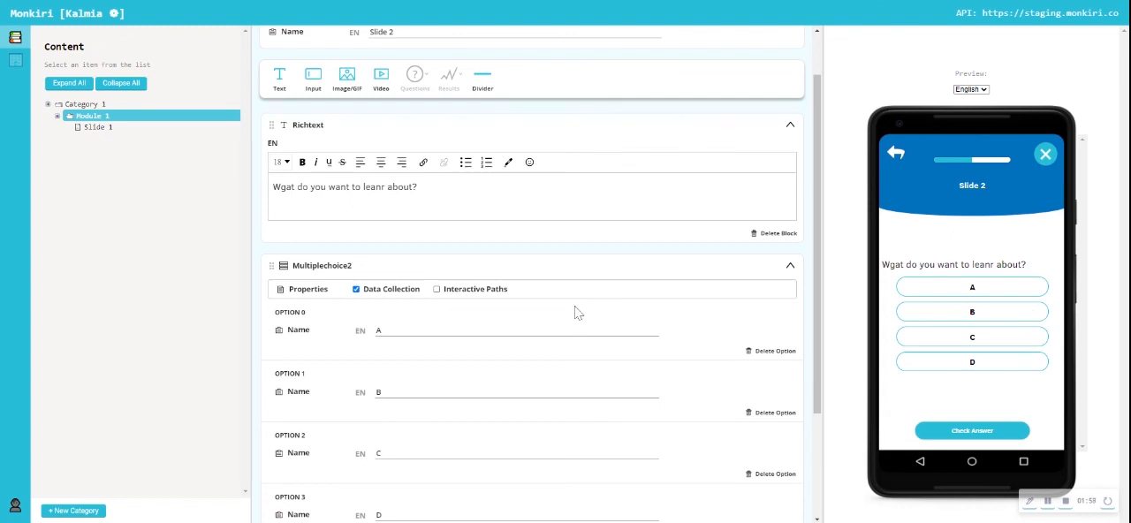
- Replace the multiple-choice block with a True/False question and save Slide 2
scroll(576, 310, down, 2)
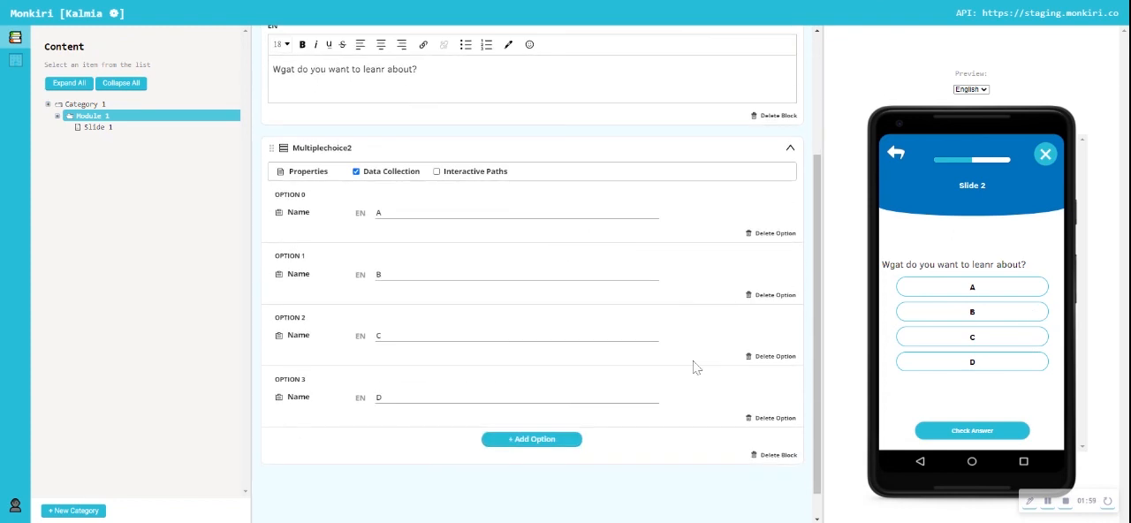
click(774, 456)
click(415, 132)
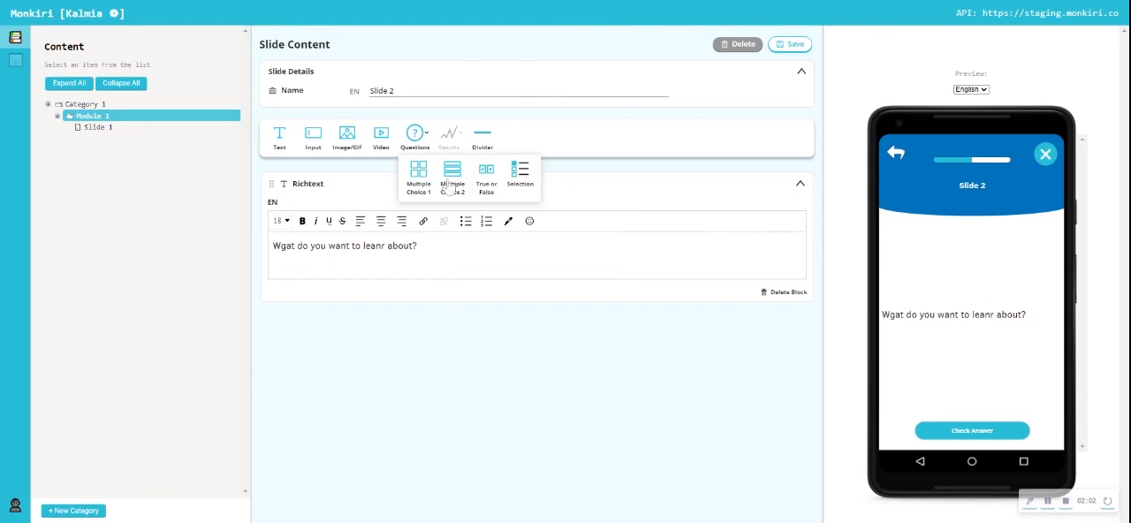
click(487, 176)
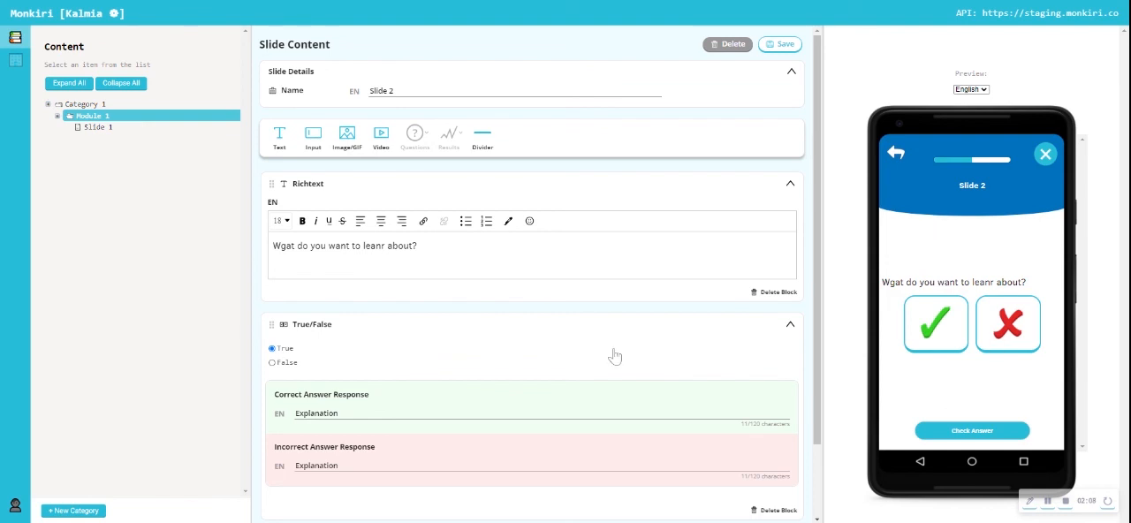
click(783, 51)
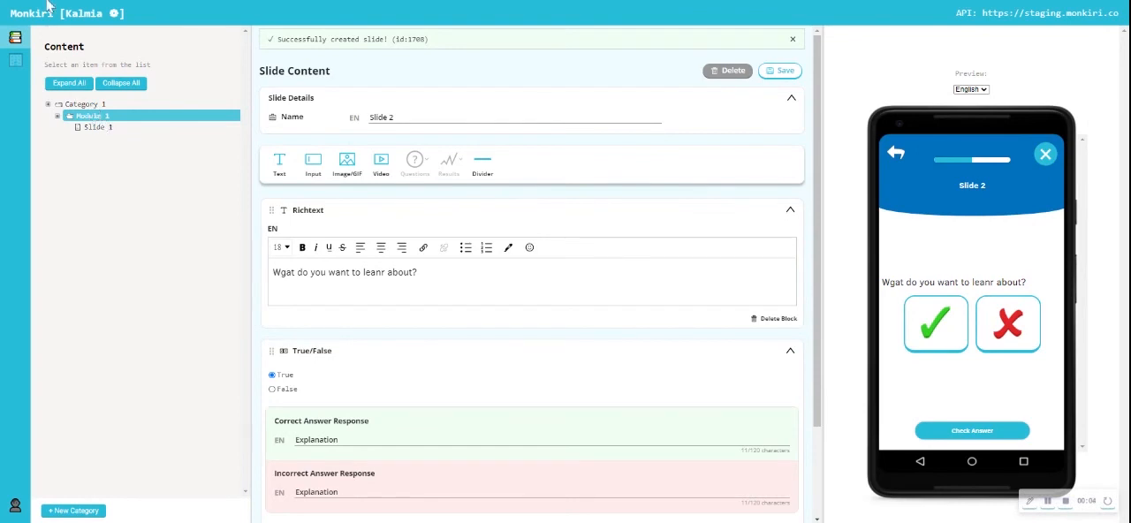
- Reload the content list and review Category 1, Module 1 and the module's two slides
key(F5)
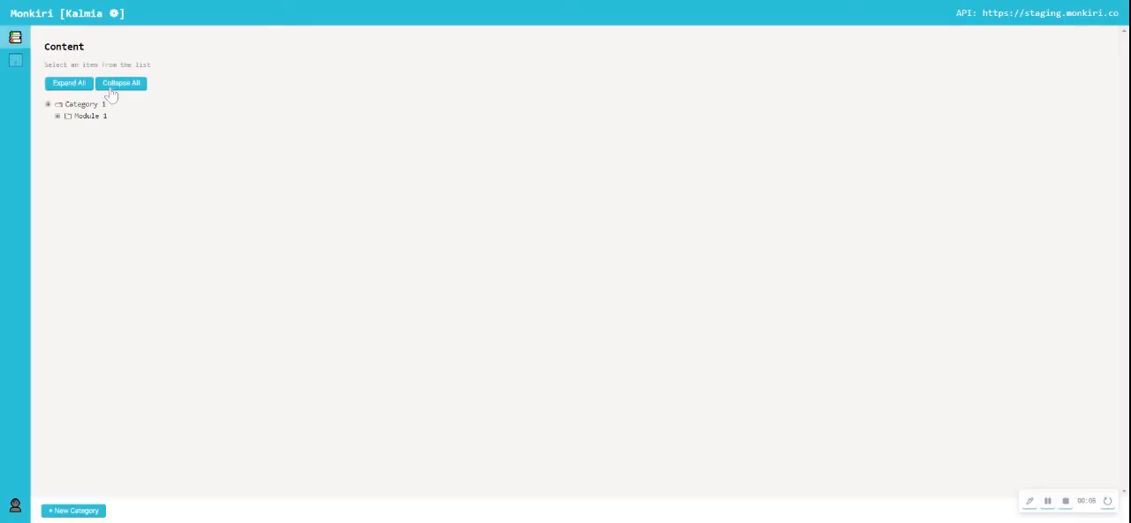
click(74, 107)
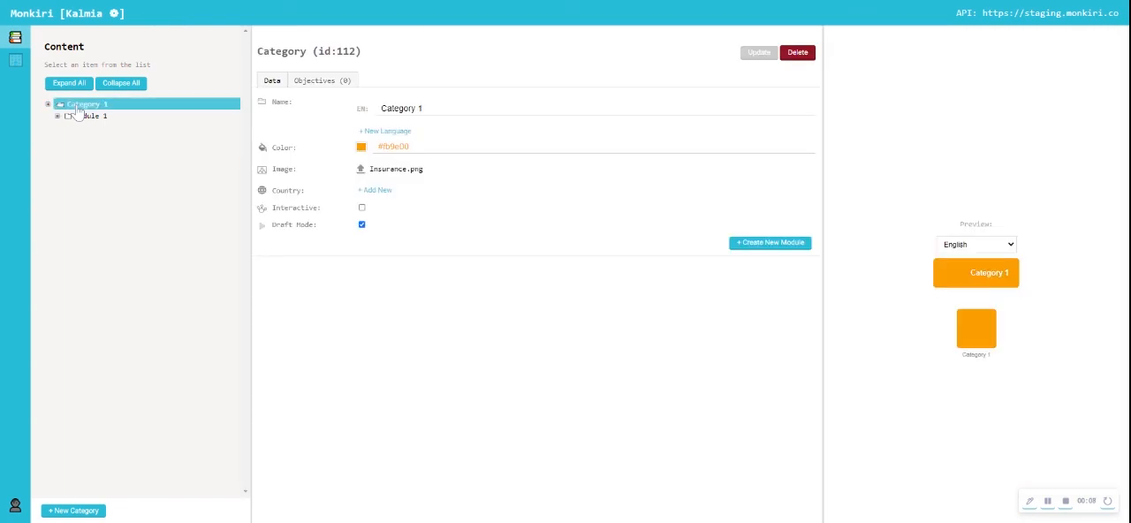
click(85, 118)
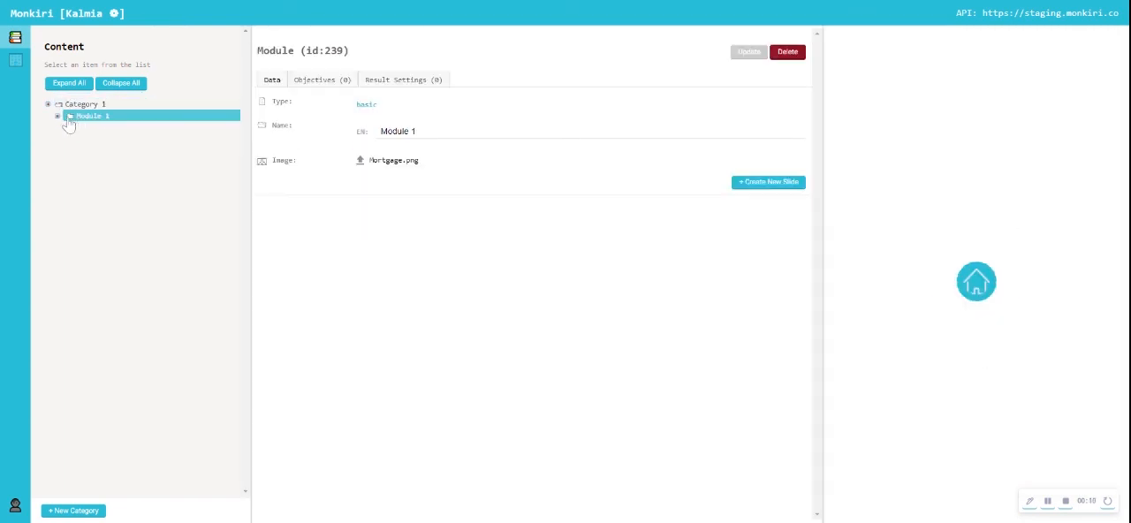
click(58, 116)
click(95, 129)
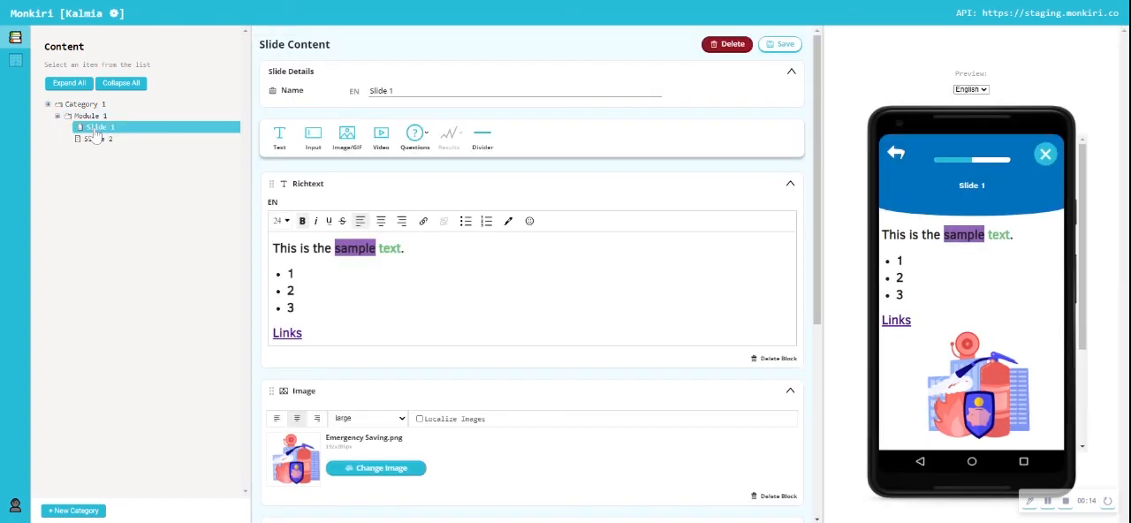
click(100, 140)
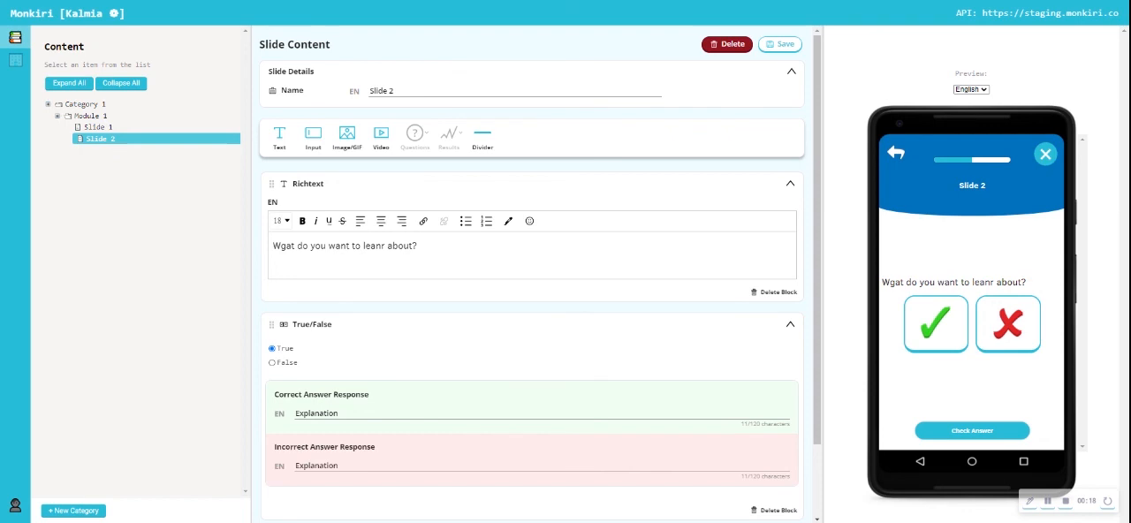
click(90, 107)
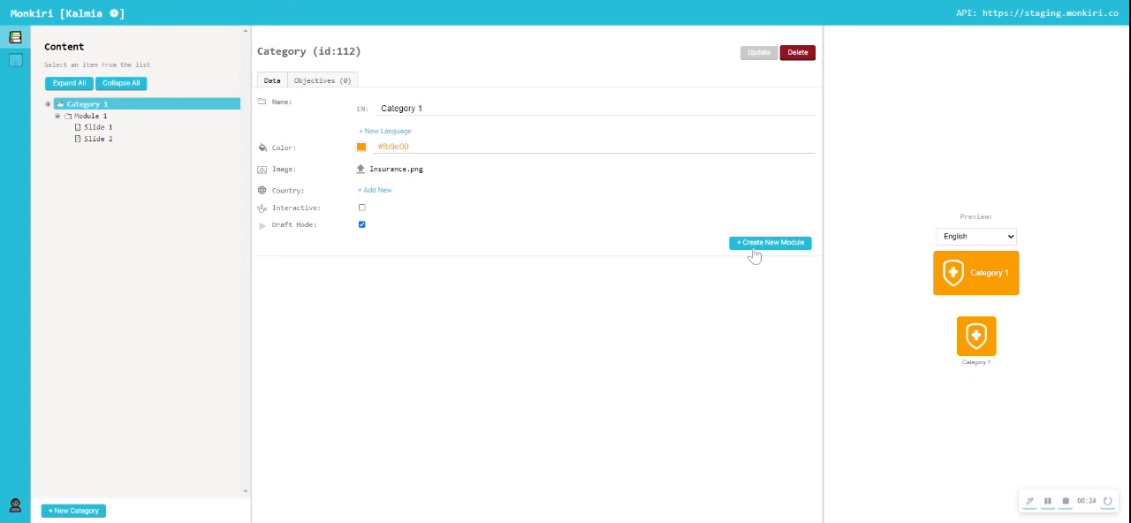
click(93, 120)
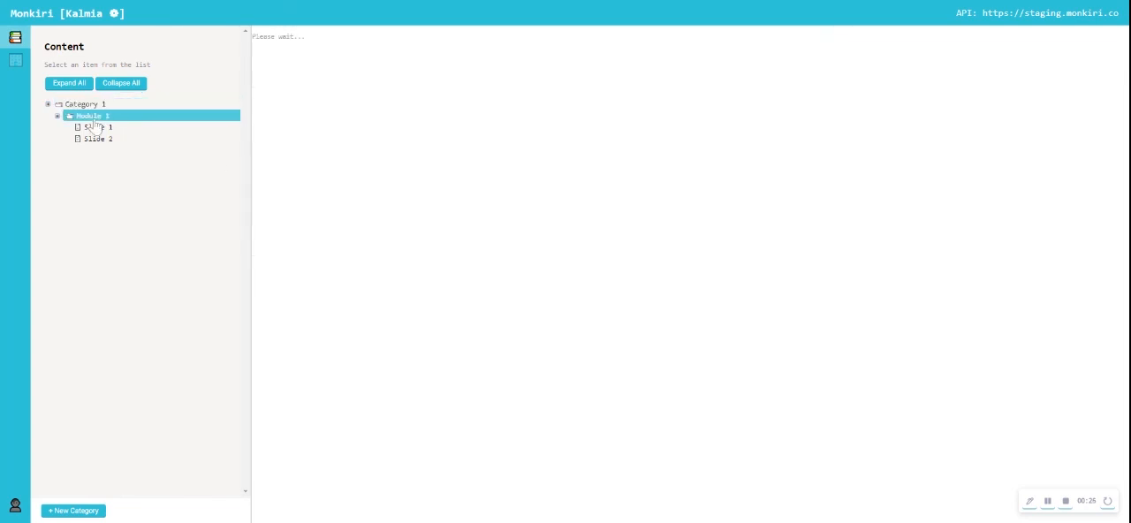